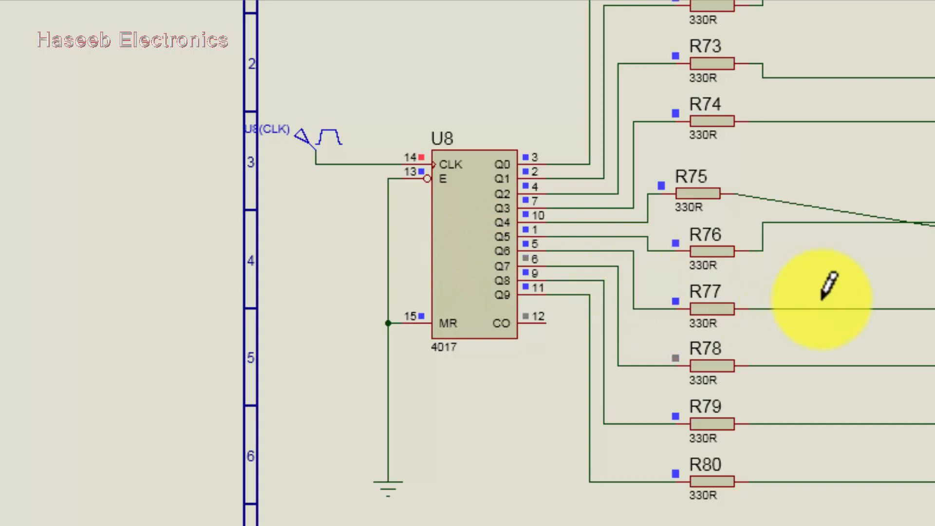
Place a pulse generator left of U9 and wire it to the 4017's CLK pin 14.
scroll(716, 302, "down", 4)
scroll(821, 209, "up", 3)
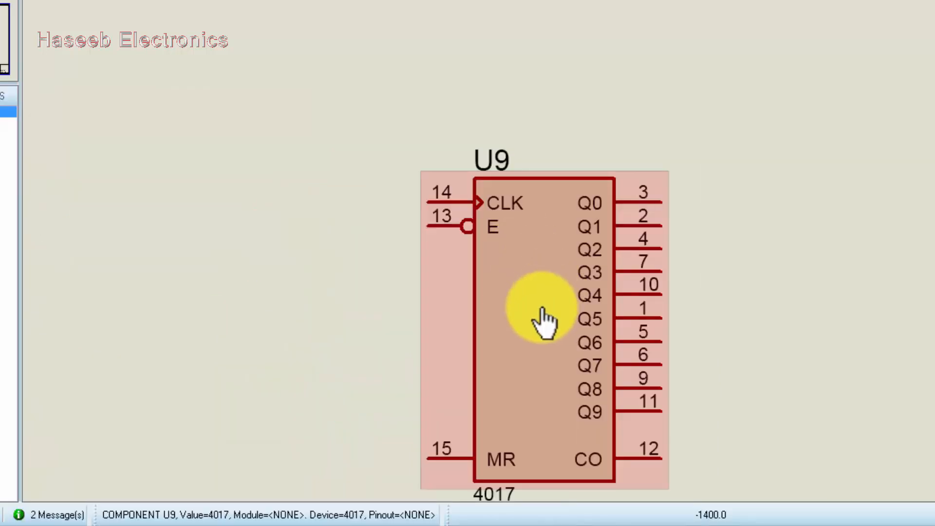
scroll(542, 308, "down", 1)
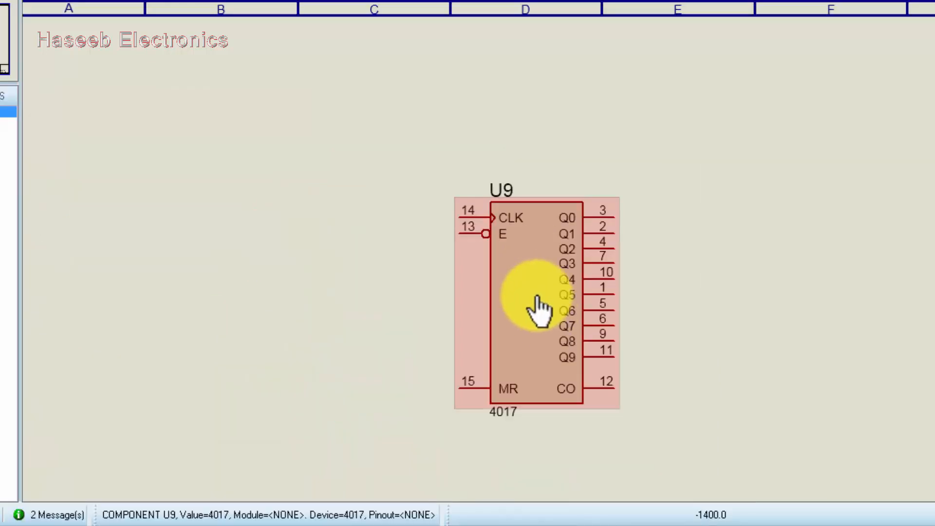
scroll(522, 249, "up", 2)
scroll(522, 249, "down", 1)
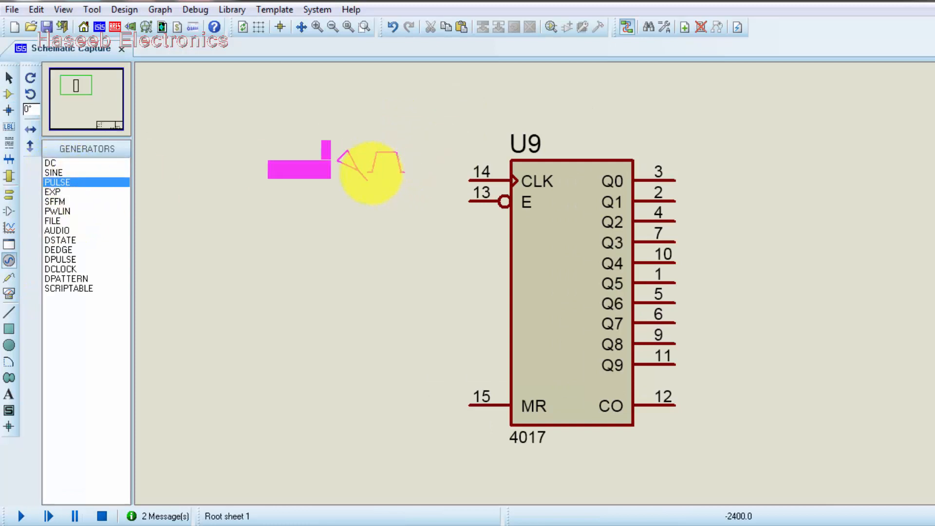
left_click(369, 173)
left_click(368, 178)
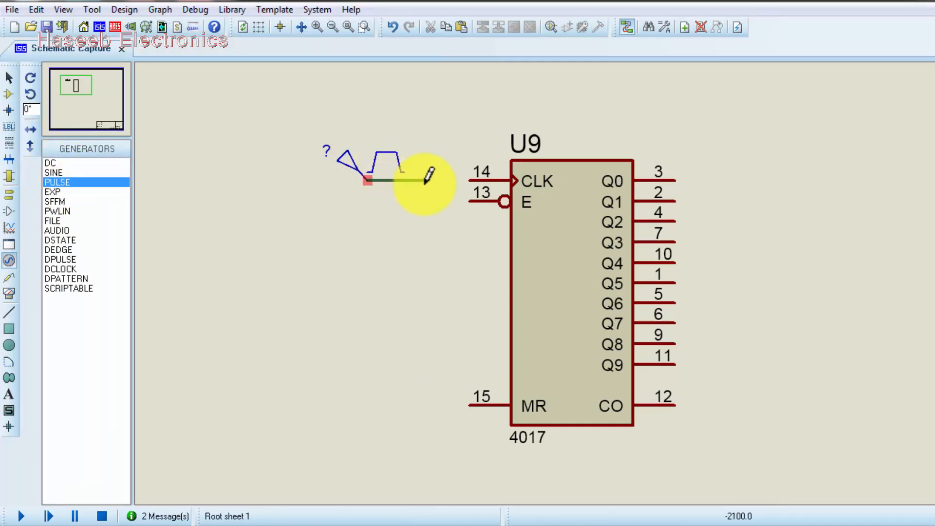
left_click(470, 180)
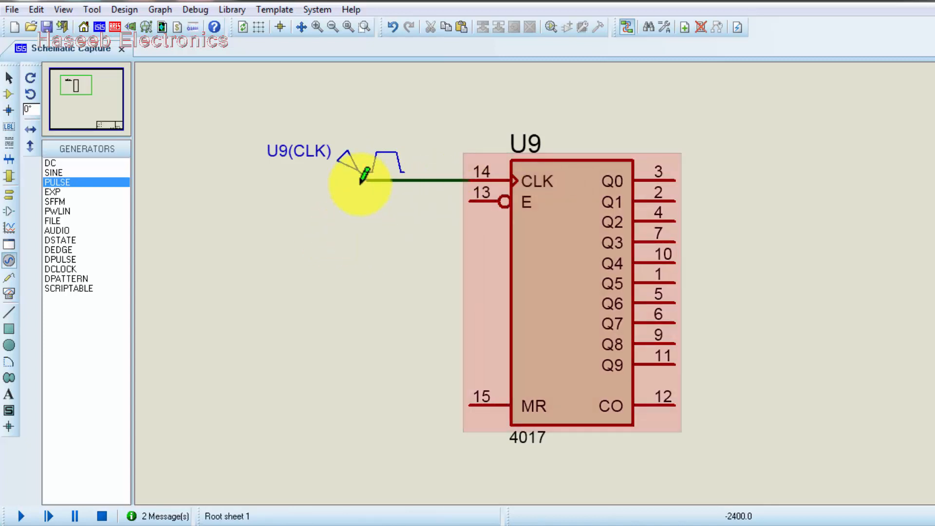
Set the pulse generator's pulsed high voltage to 5 and its frequency to 10 Hz.
double_click(352, 173)
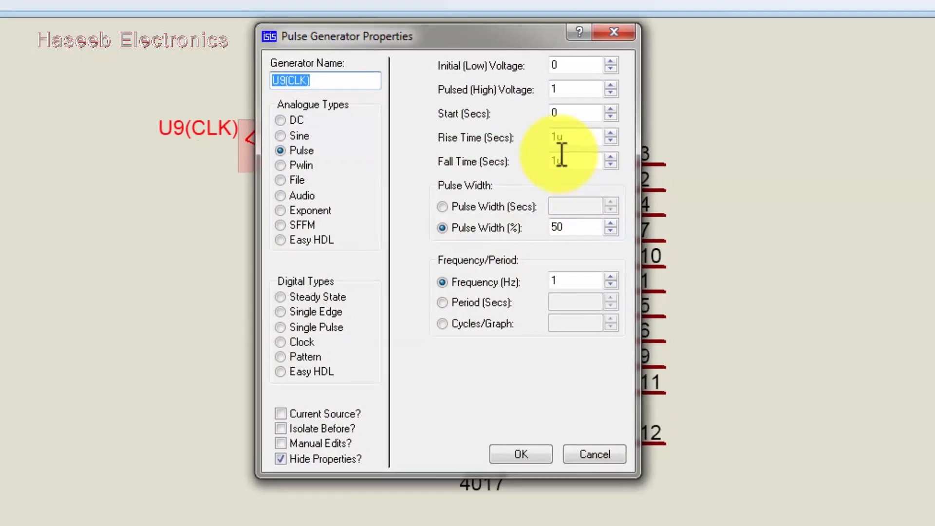
double_click(556, 85)
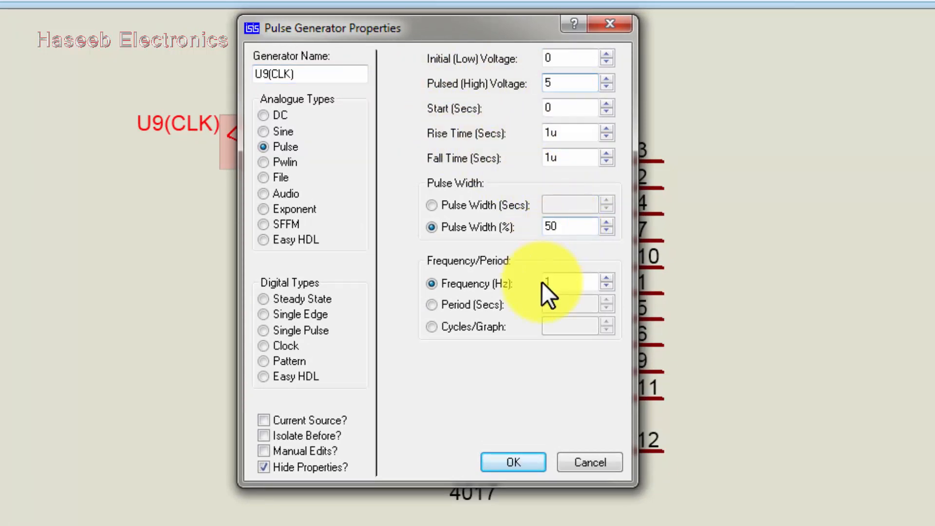
double_click(563, 285)
type("10")
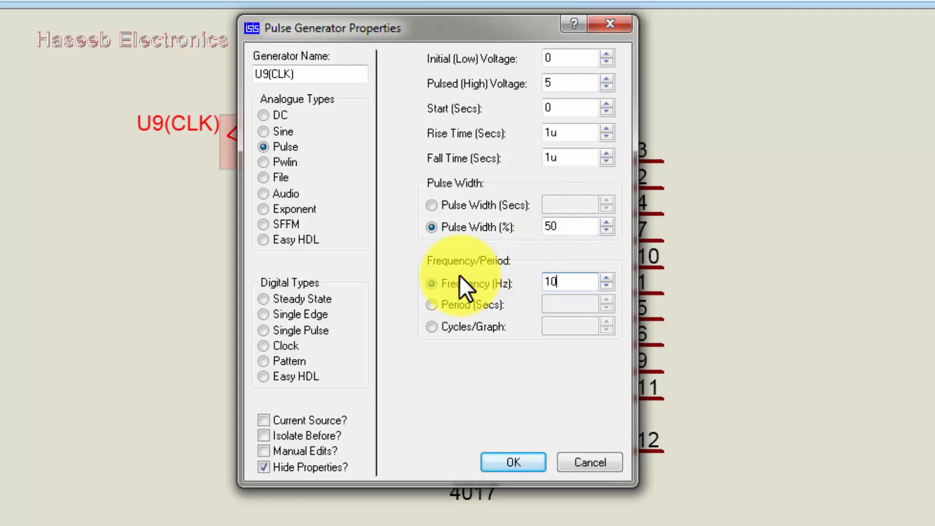
left_click(512, 465)
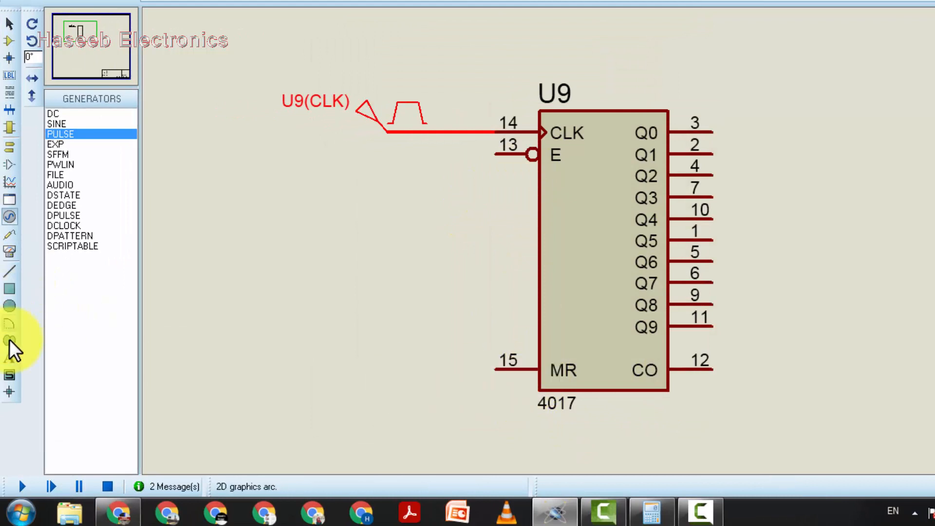
Place a ground terminal below U9 and wire both the MR pin 15 and the E pin 13 to it.
left_click(9, 146)
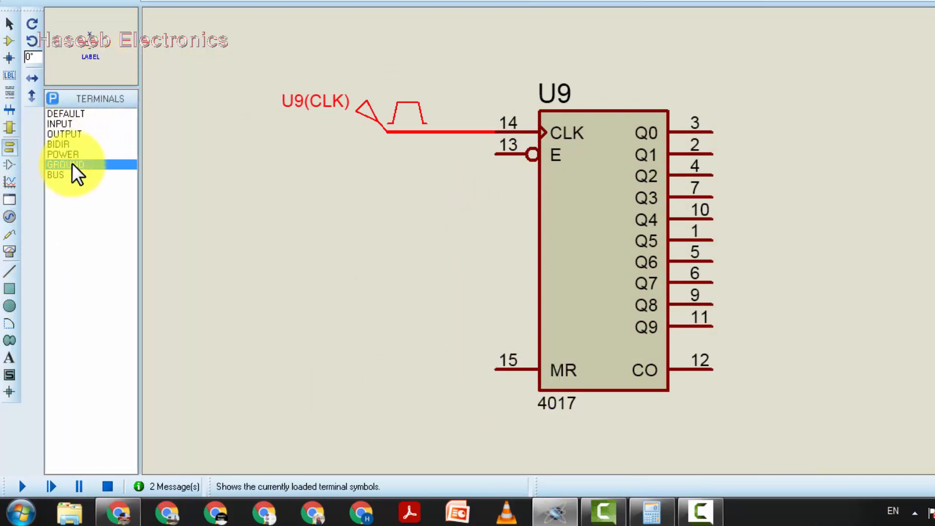
left_click(476, 432)
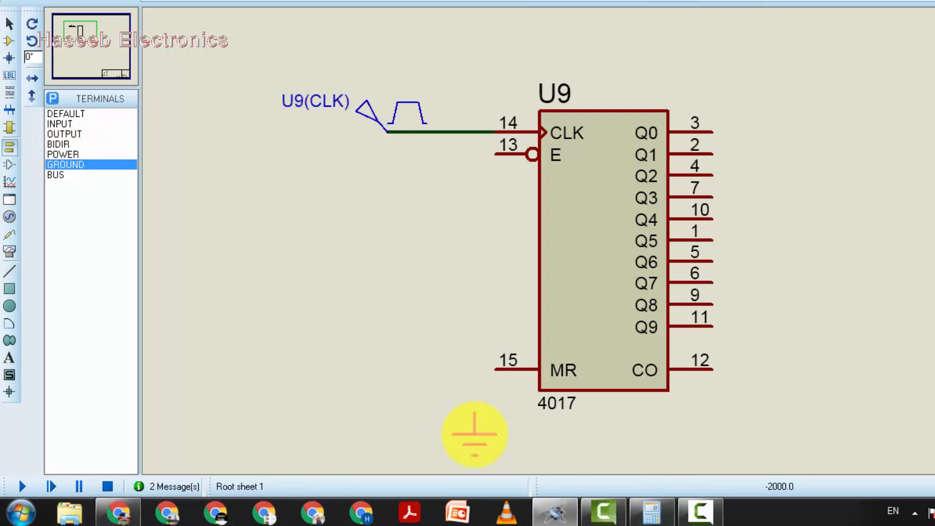
left_click(496, 369)
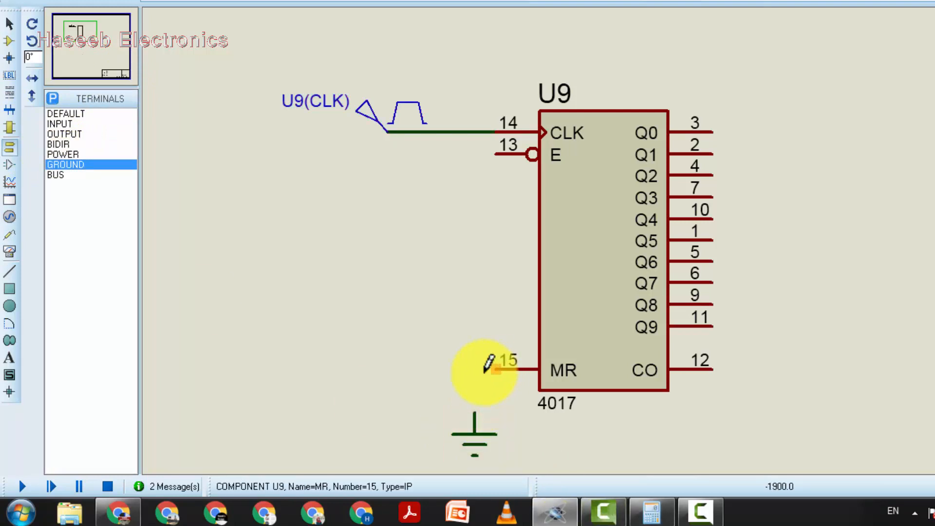
left_click(475, 414)
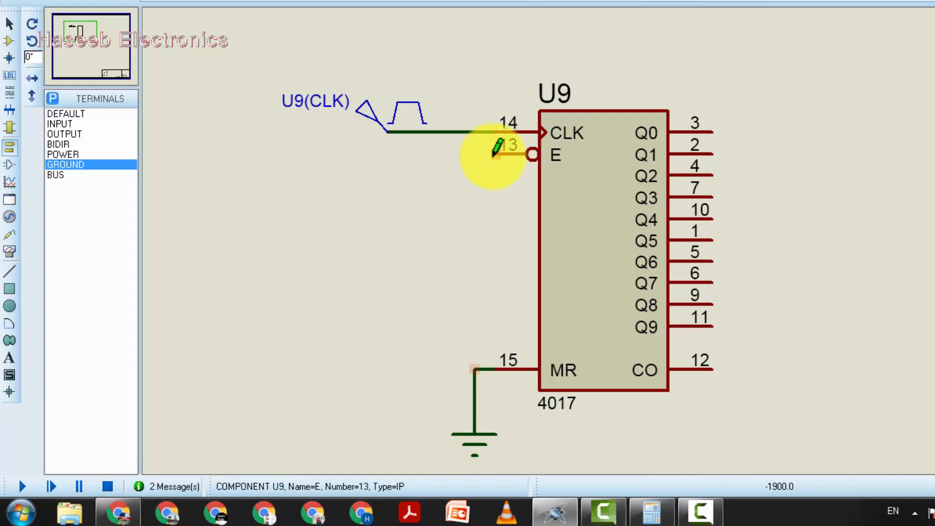
left_click(495, 155)
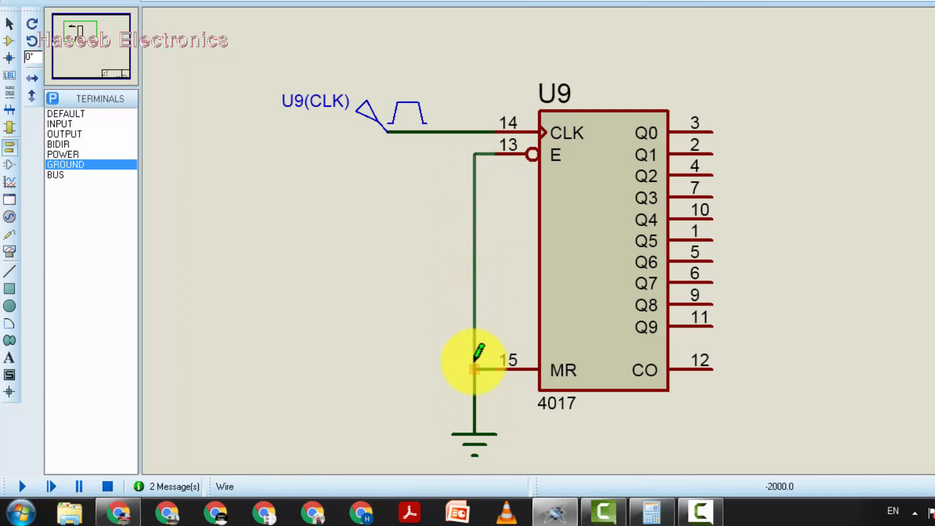
left_click(475, 369)
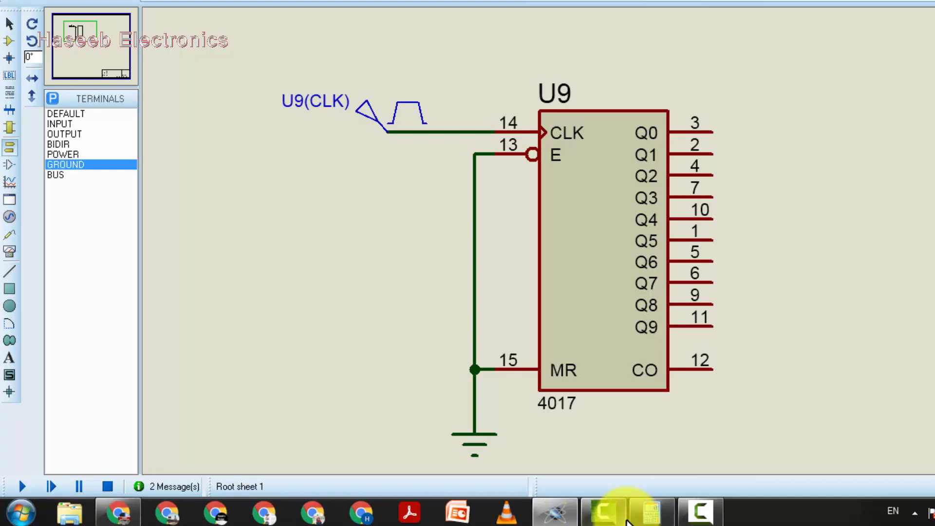
Switch to the Calculator, move it beside the schematic, and try dividing 3.2 by 0.015 before clearing it.
left_click(643, 514)
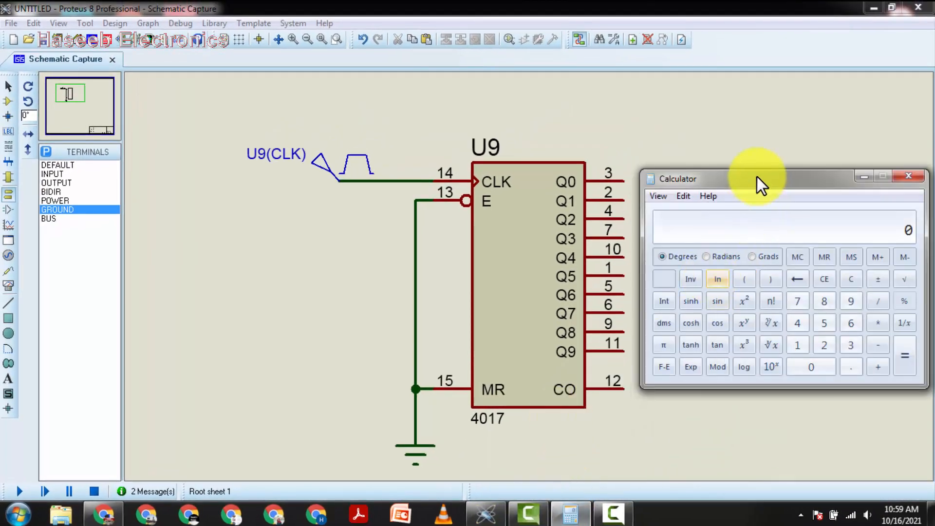
left_click_drag(758, 176, 757, 121)
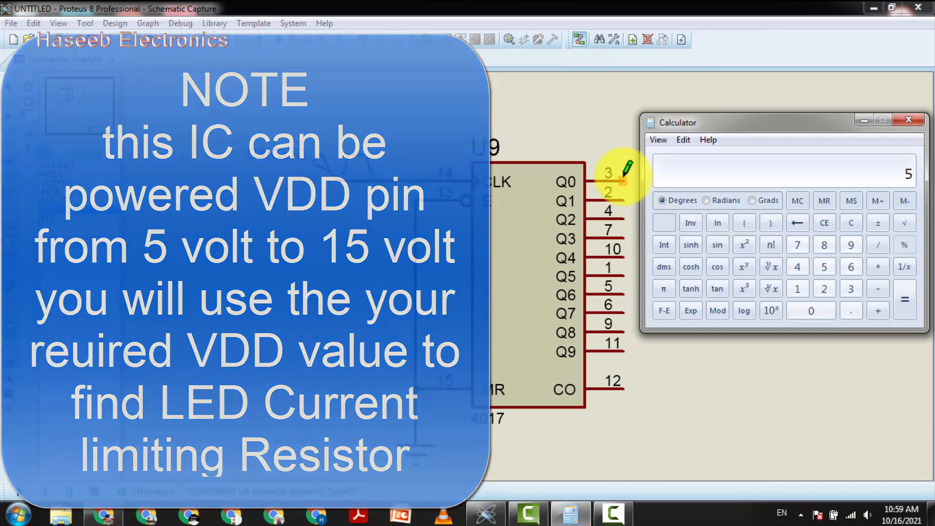
type("-")
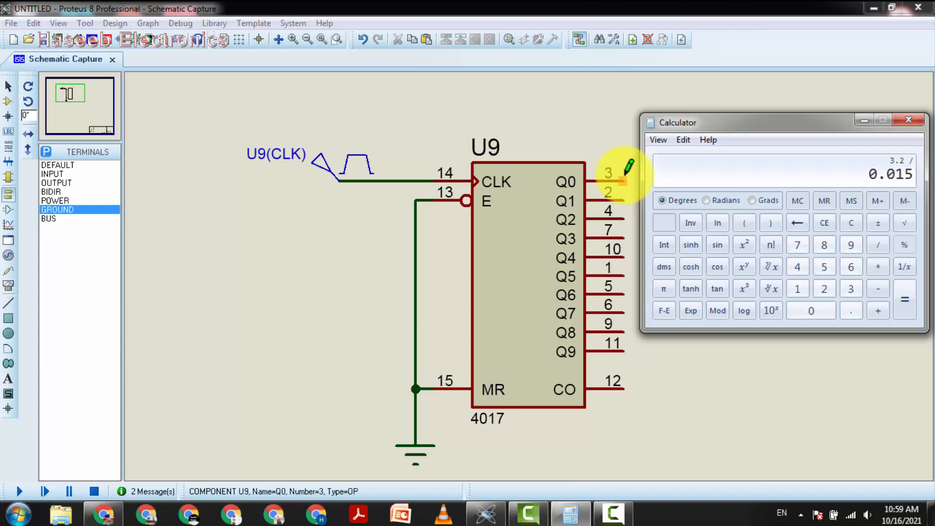
key("Return")
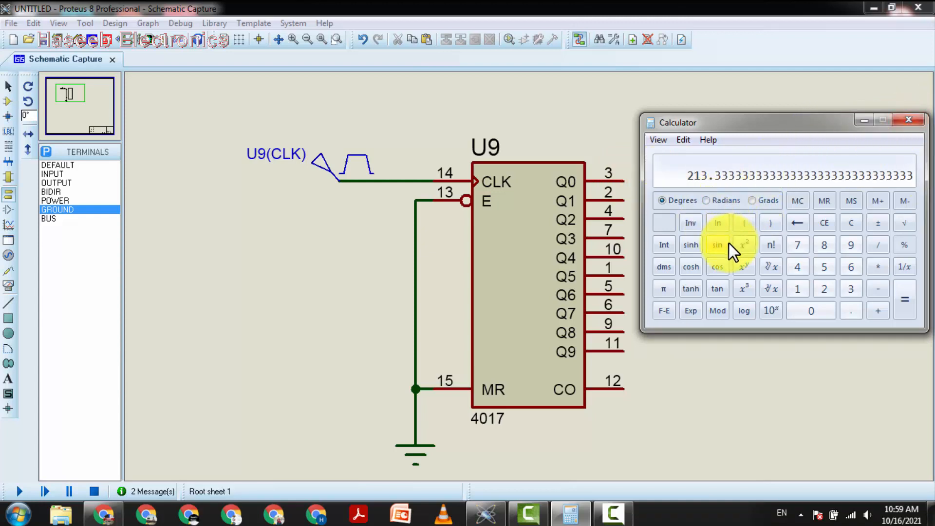
key("Escape")
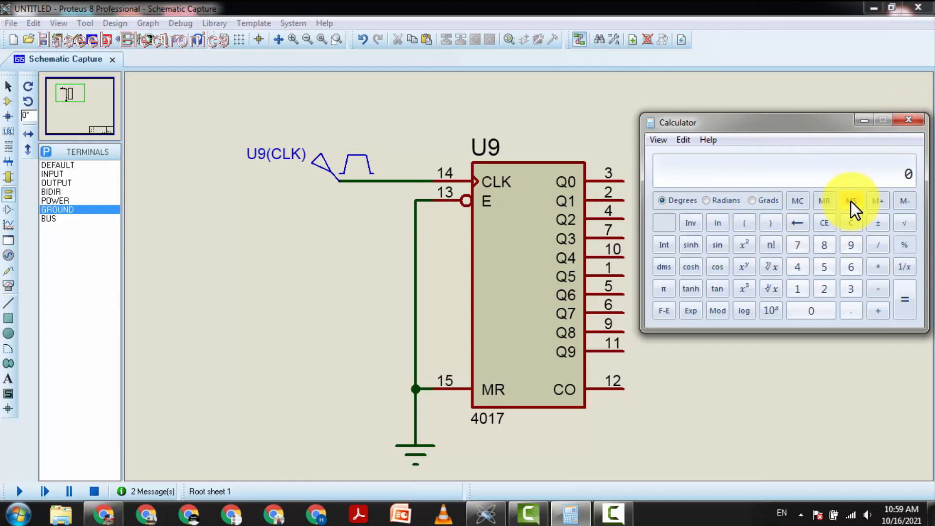
Calculate the LED series resistor as (5 − 1.8) / 0.01 and close the Calculator.
key("5")
key("minus")
type("1.5")
key("BackSpace")
type("8")
key("Return")
type("0.01")
key("Return")
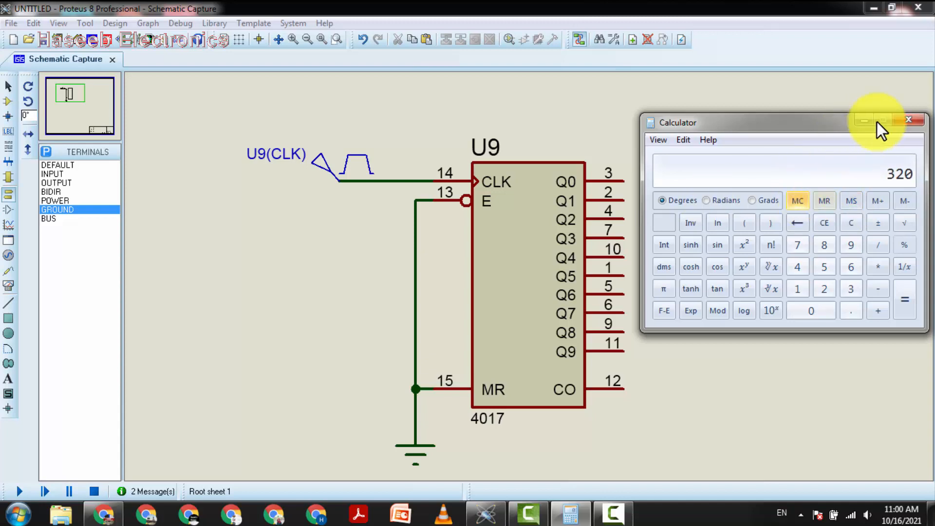
left_click(912, 123)
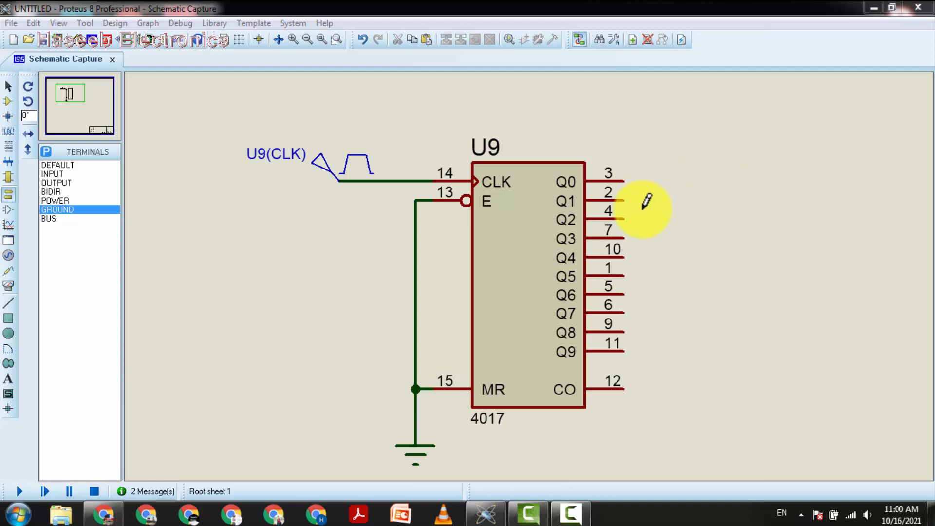
Pick the MINRES330R resistor from the device library and place it to the right of U9.
type("pmini")
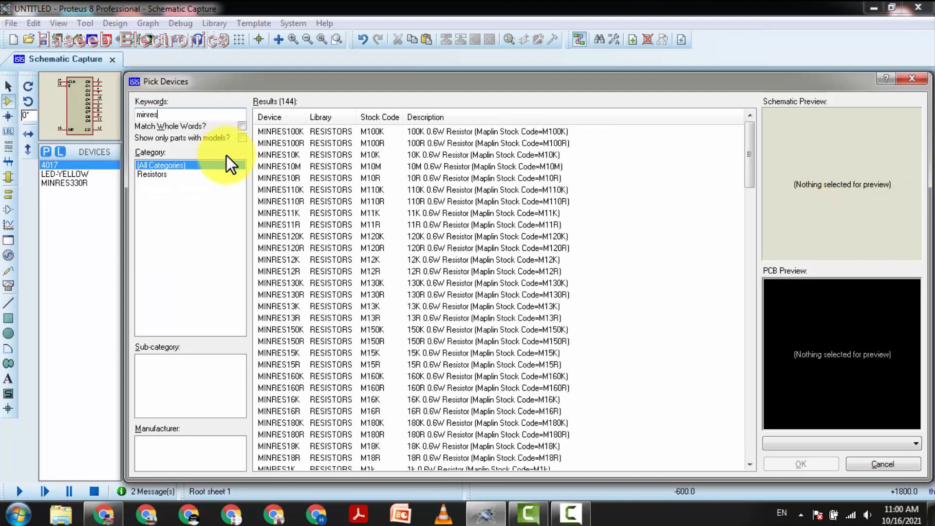
type("es")
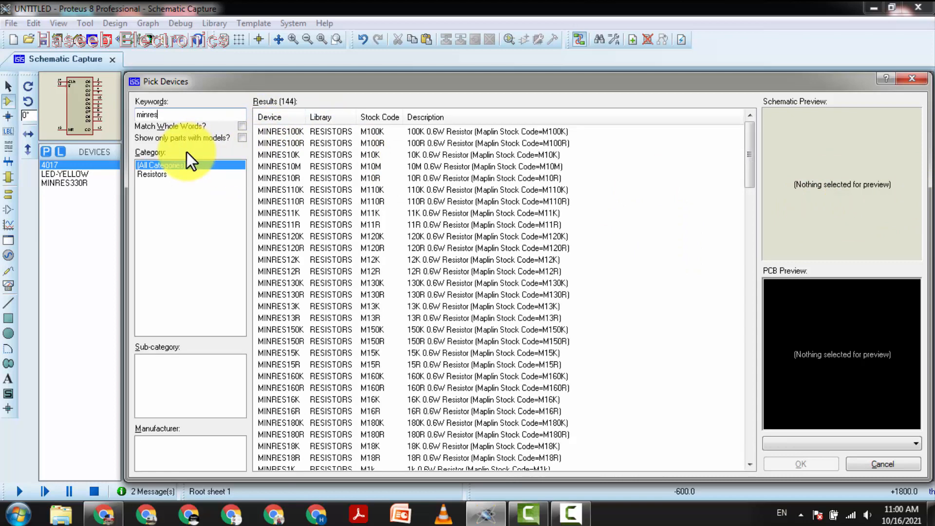
type("330r")
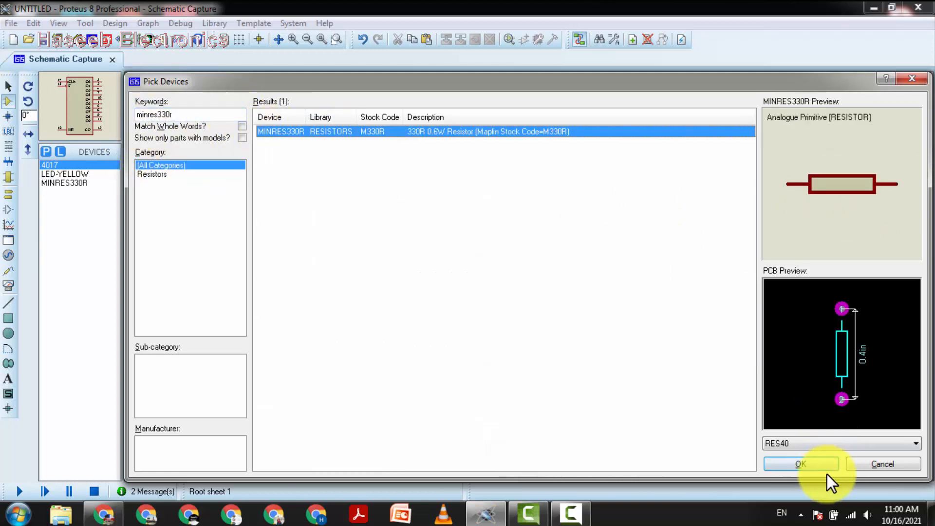
left_click(804, 461)
left_click(675, 172)
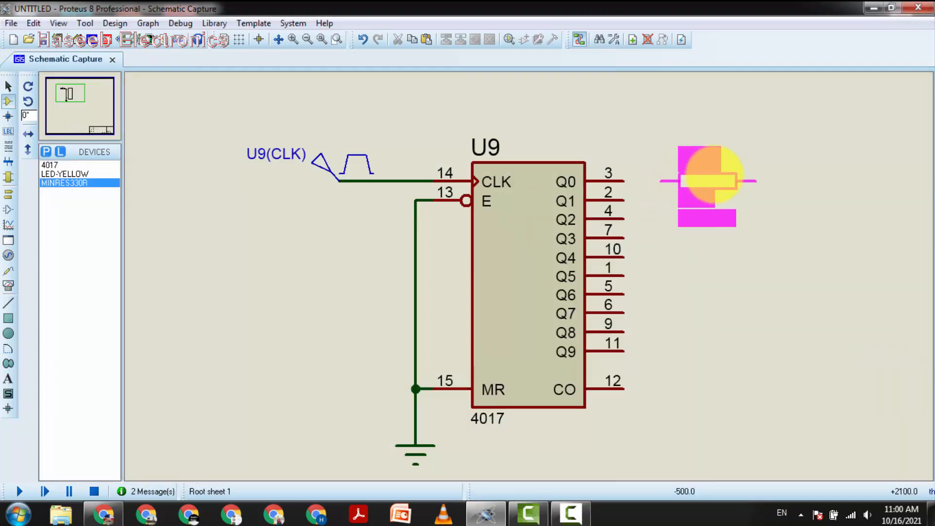
left_click(726, 181)
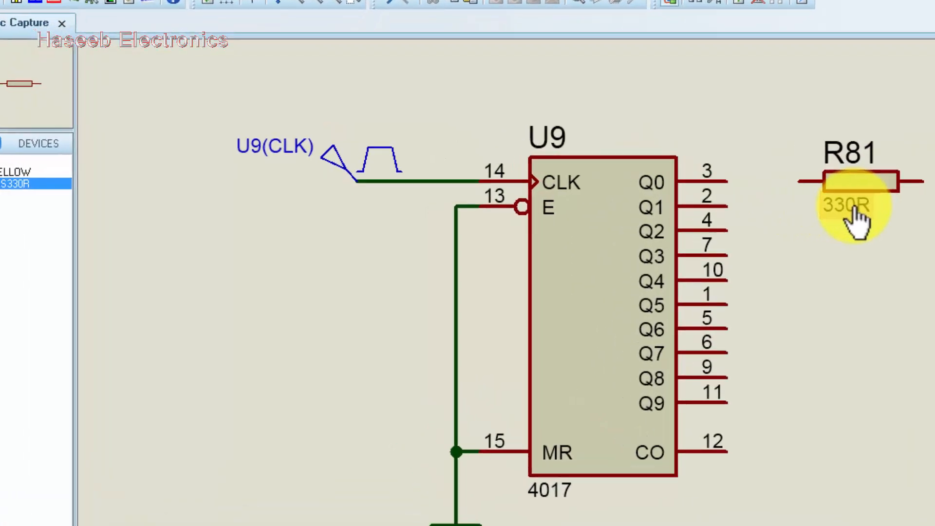
Search the library for animated led, pick LED-YELLOW, and place it right of the resistor.
key("p")
type("an")
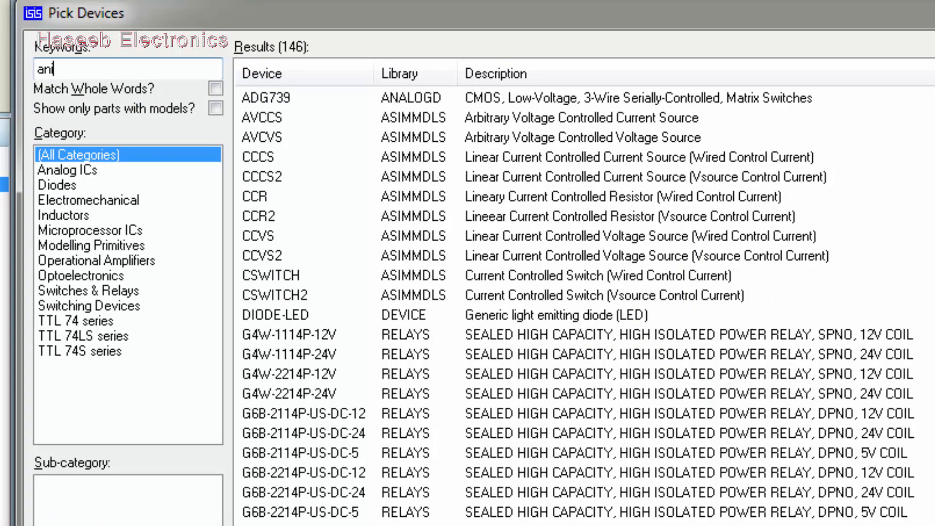
type("imated led")
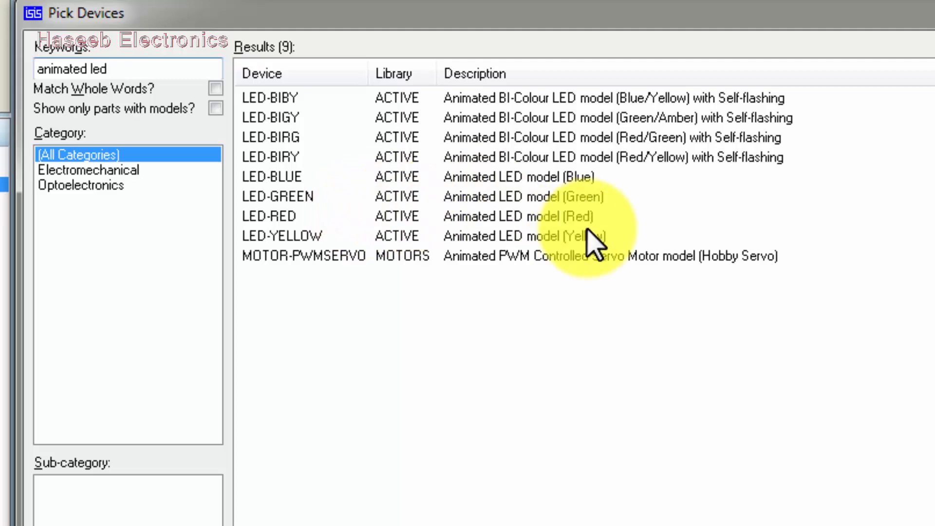
left_click(307, 240)
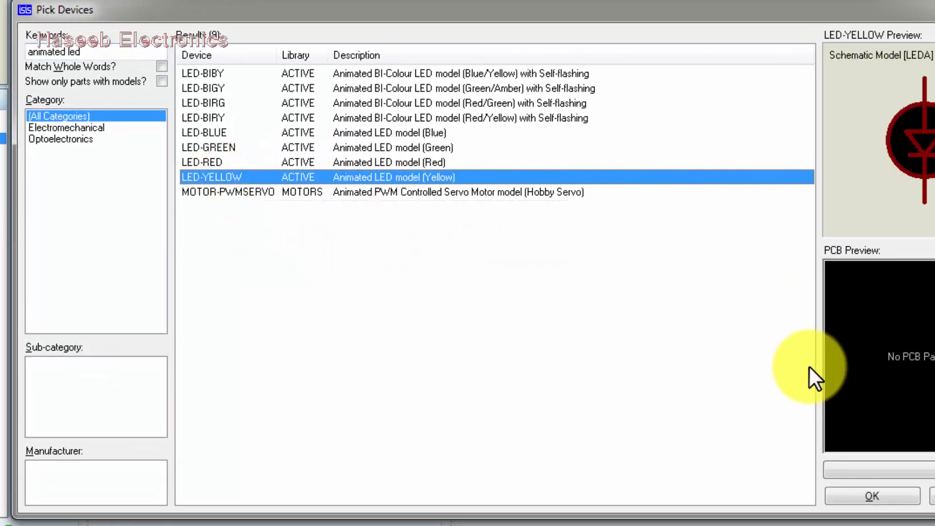
left_click(872, 496)
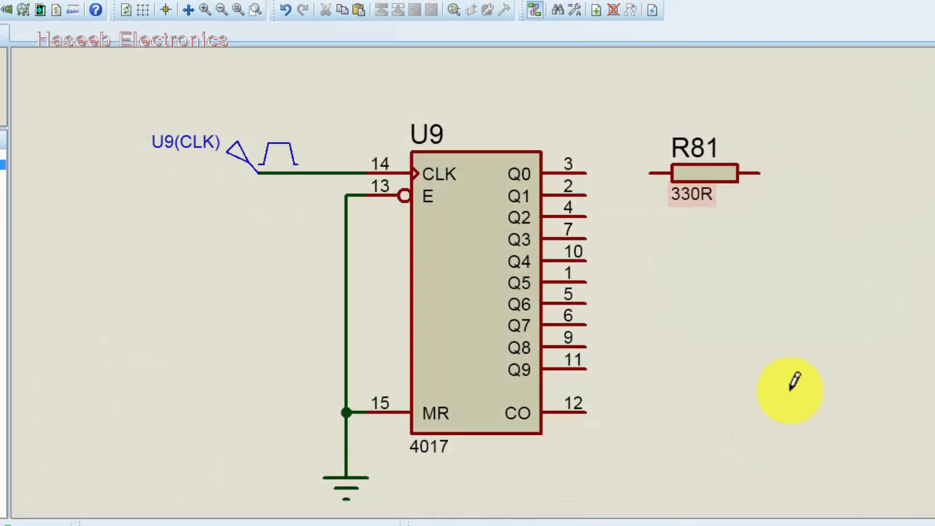
left_click(844, 175)
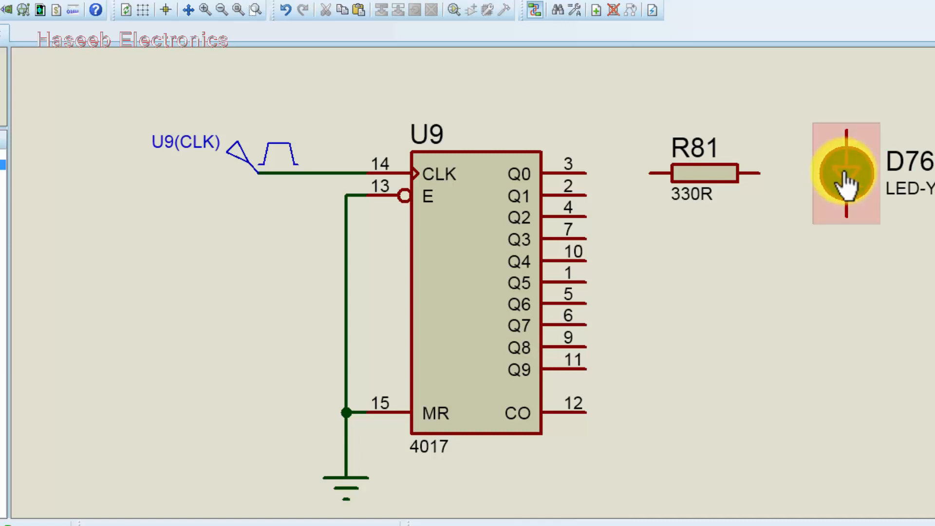
Rotate the yellow LED anti-clockwise.
scroll(846, 176, "up", 4)
scroll(482, 297, "down", 3)
right_click(489, 287)
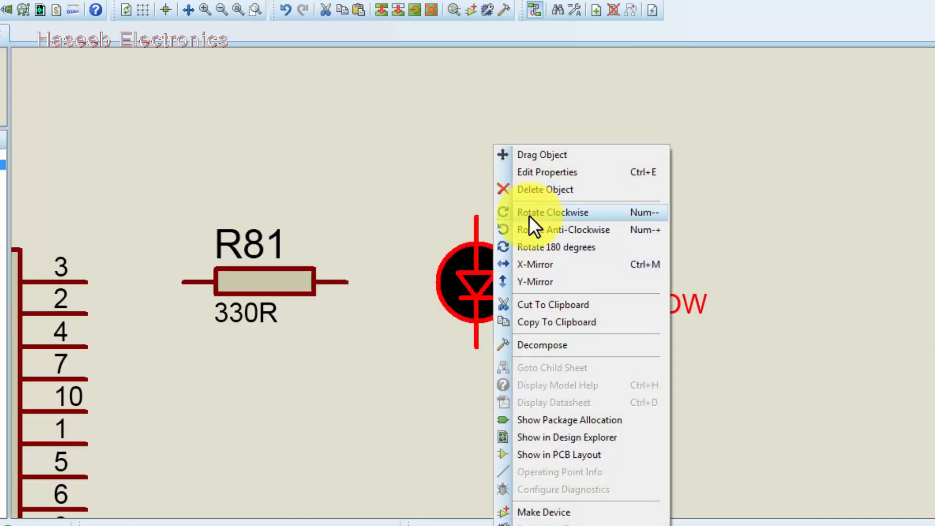
left_click(531, 232)
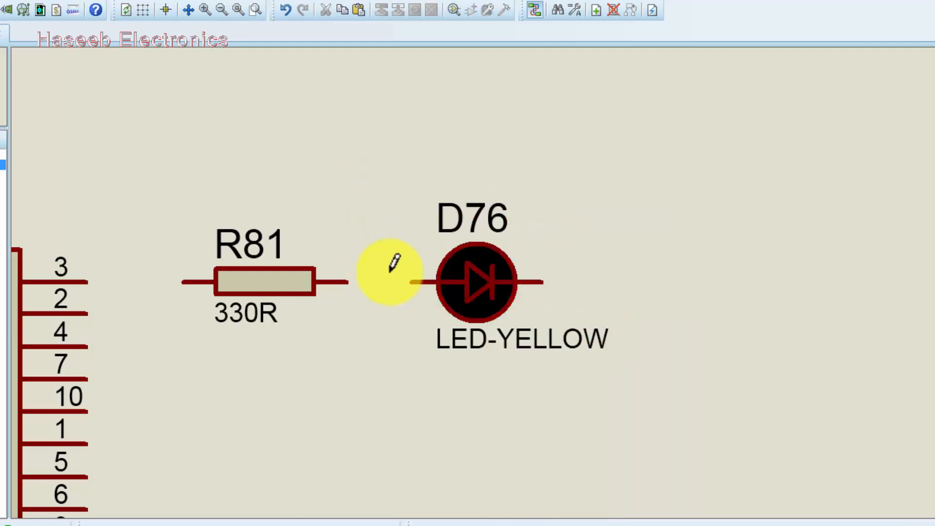
Wire the LED's anode to the resistor and the resistor's other end to U9's Q0 pin 3.
left_click(411, 282)
left_click(348, 281)
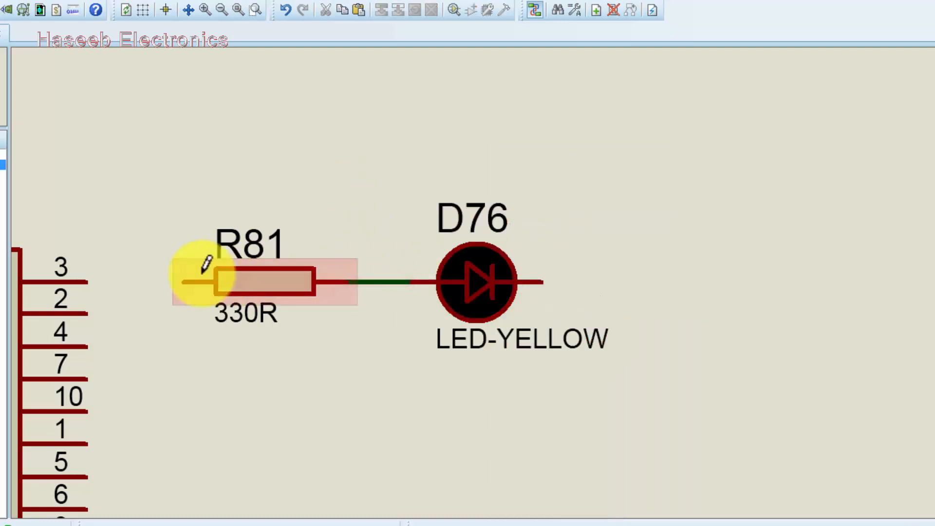
left_click(185, 282)
left_click(90, 281)
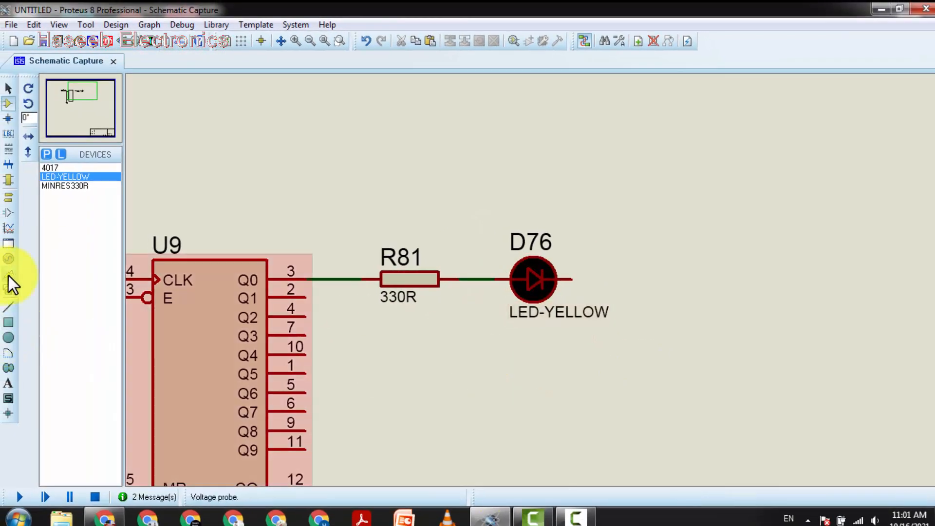
Place a ground terminal below right of the LED and wire the LED's cathode to it.
left_click(9, 203)
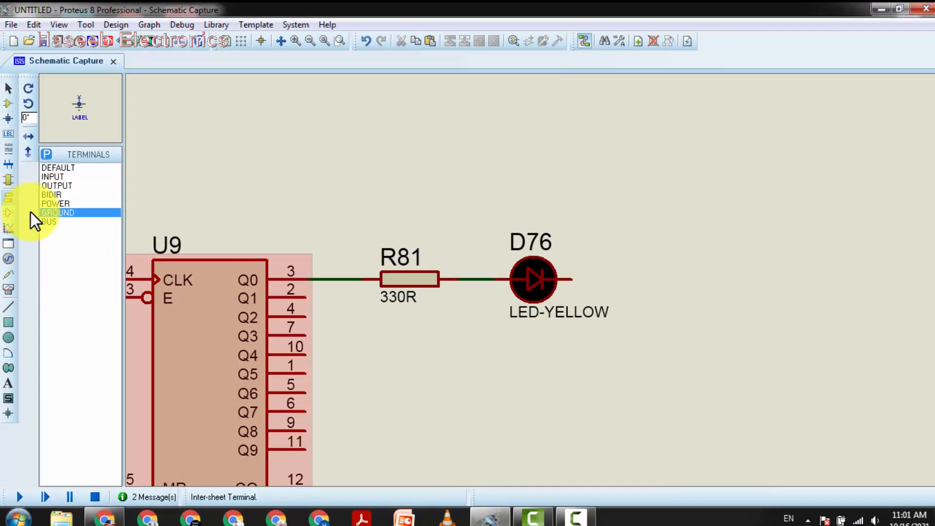
left_click(63, 213)
left_click(723, 383)
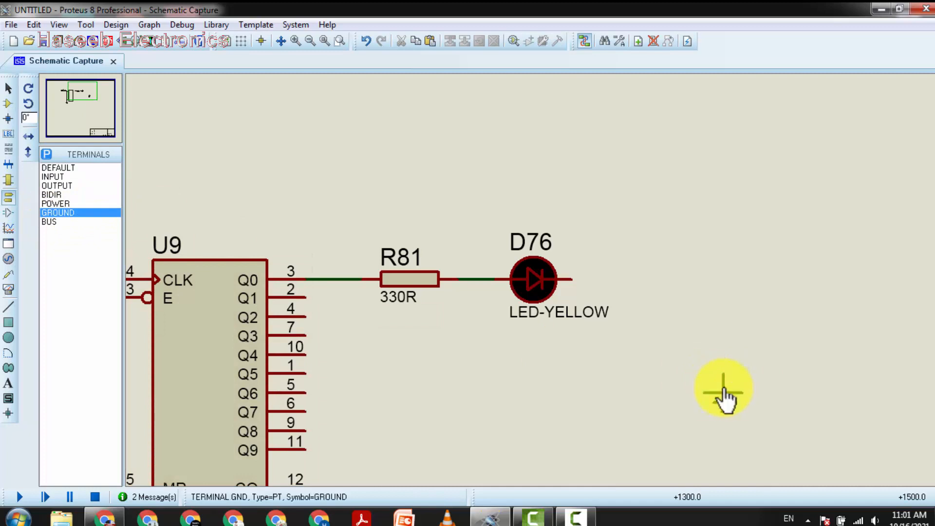
left_click(724, 375)
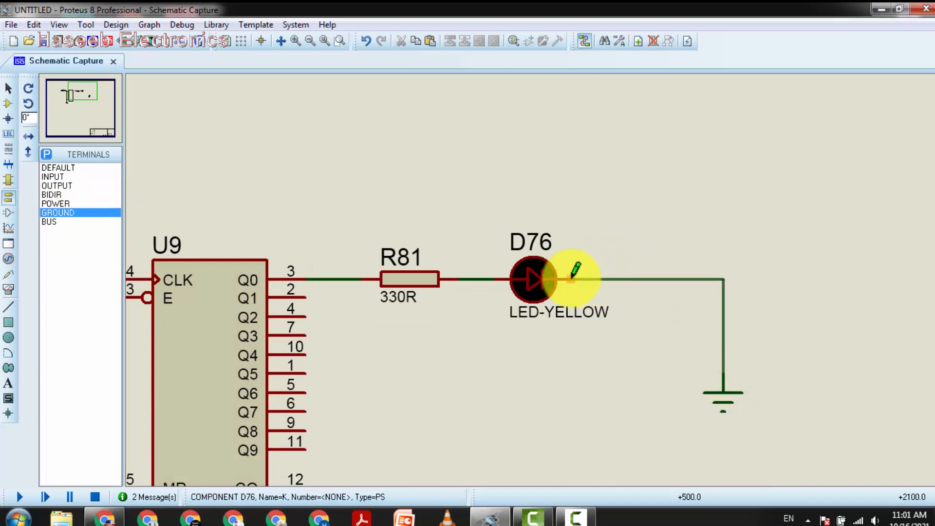
left_click(571, 280)
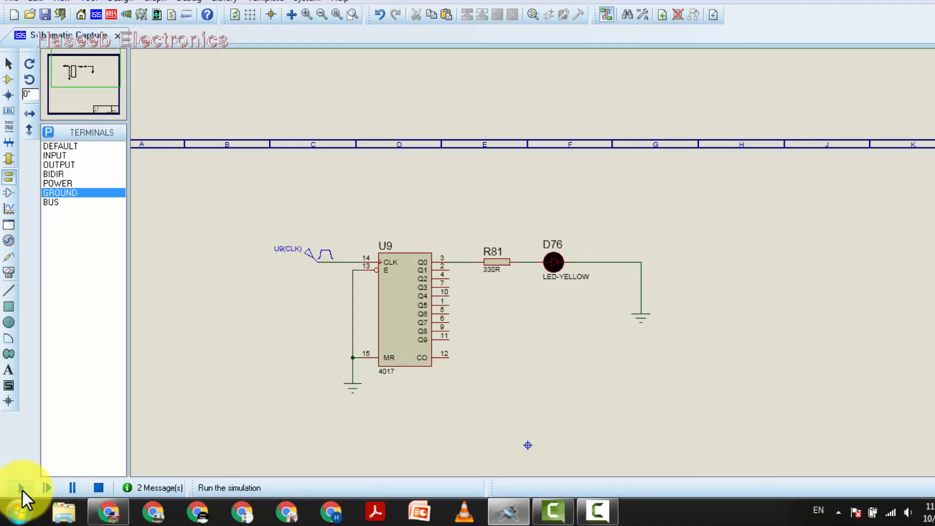
Run the simulation and zoom in on the U9 counter and its LED.
left_click(20, 496)
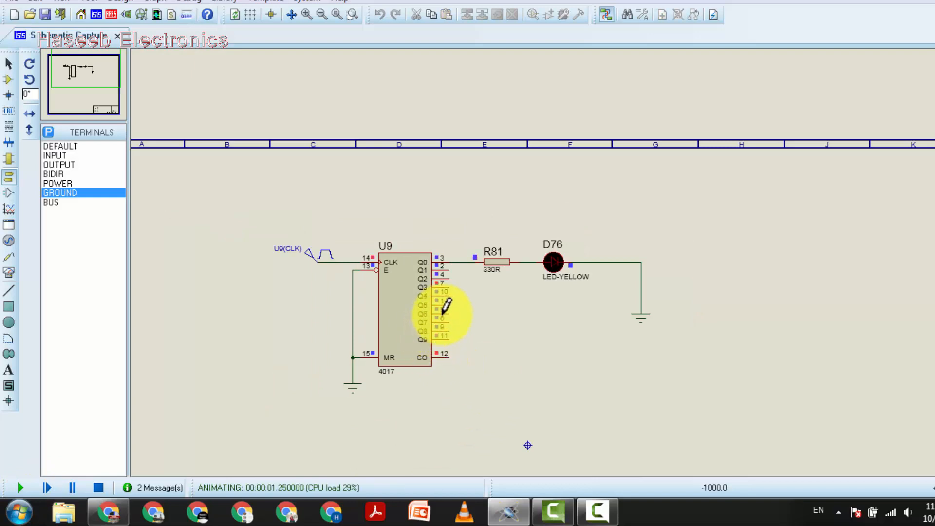
scroll(442, 309, "up", 2)
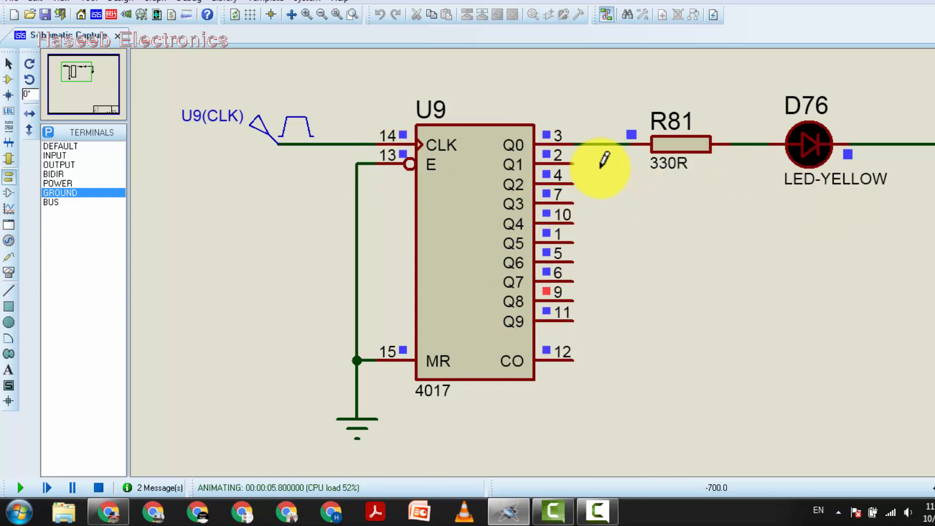
scroll(583, 301, "down", 2)
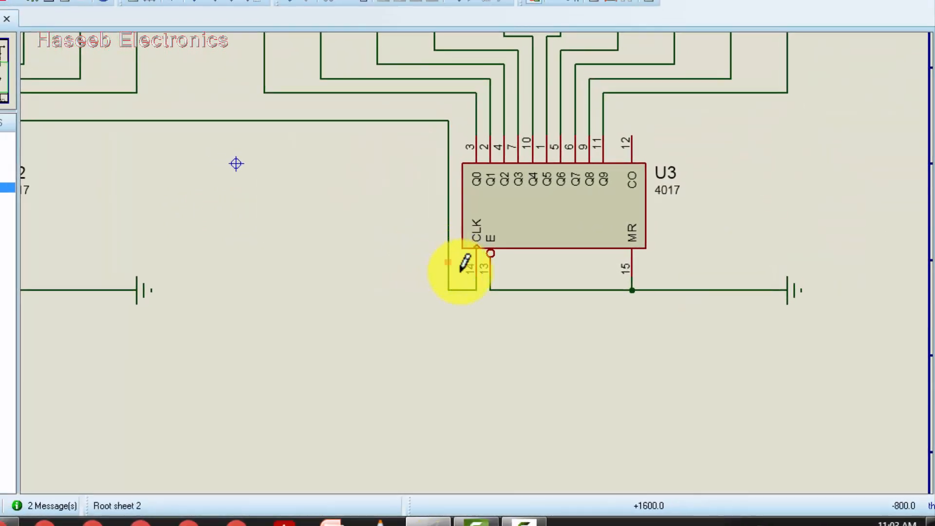
Run the simulation on the sheet with the cascaded U2 and U3 counters.
scroll(223, 189, "down", 1)
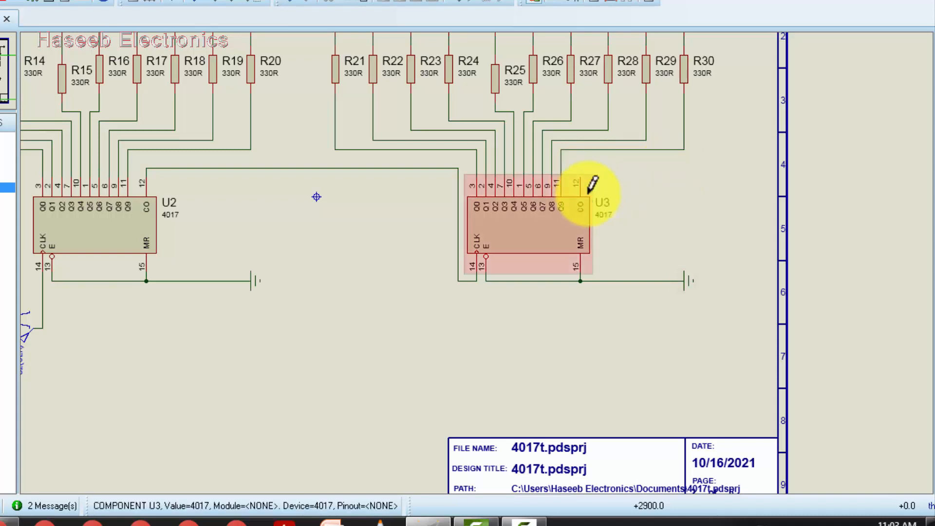
left_click(583, 177)
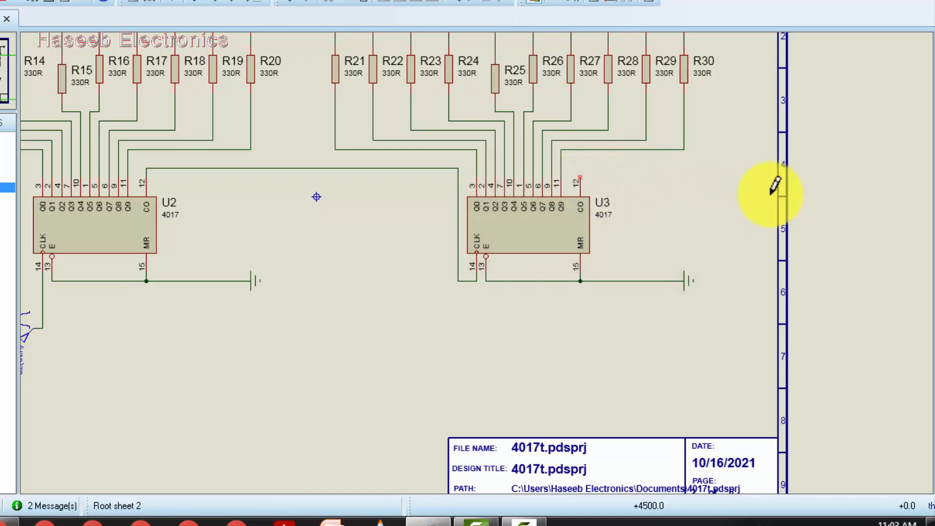
scroll(789, 190, "down", 2)
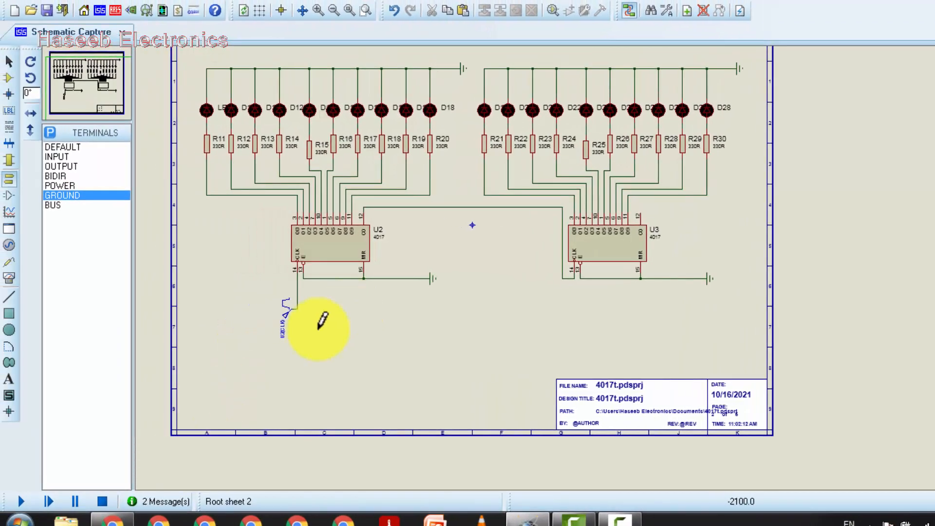
left_click(21, 501)
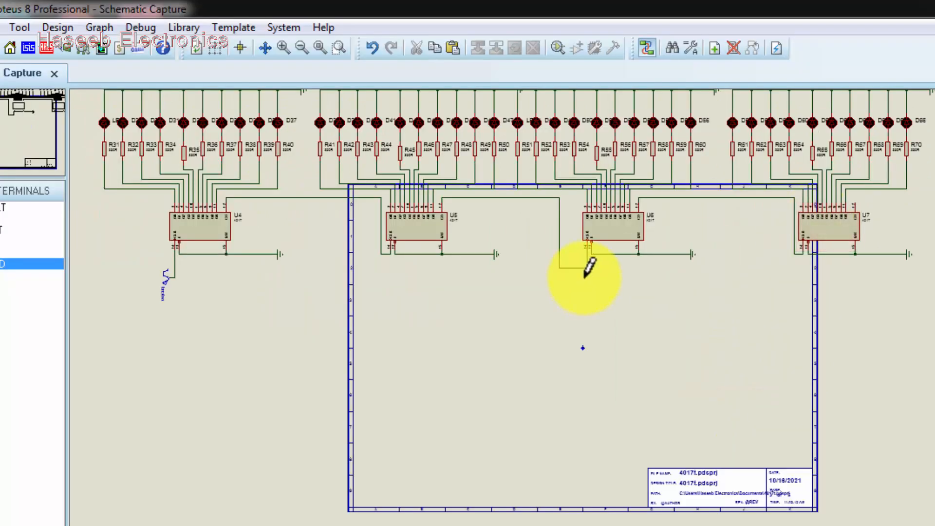
Inspect the wiring of the cascaded U4 to U7 counters, including clock and carry-out connections.
scroll(587, 270, "up", 1)
scroll(590, 273, "down", 1)
left_click(587, 319)
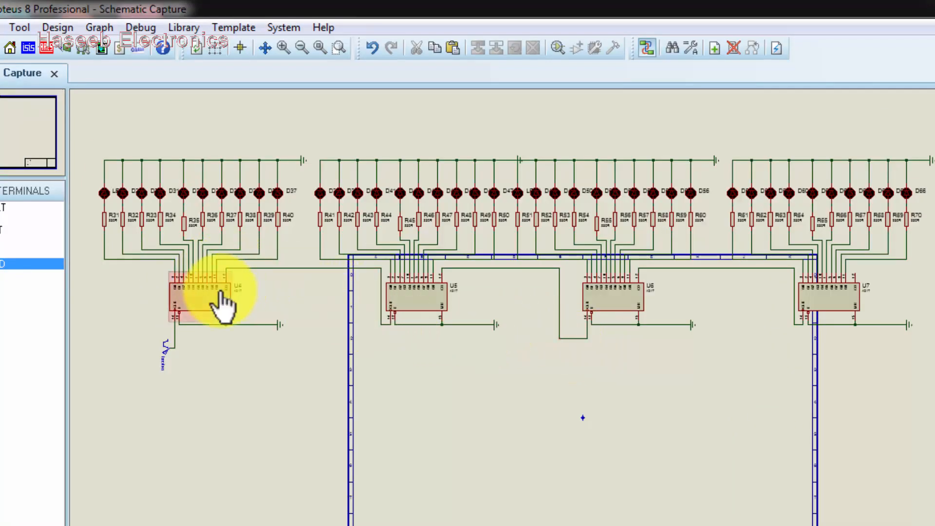
scroll(220, 302, "up", 2)
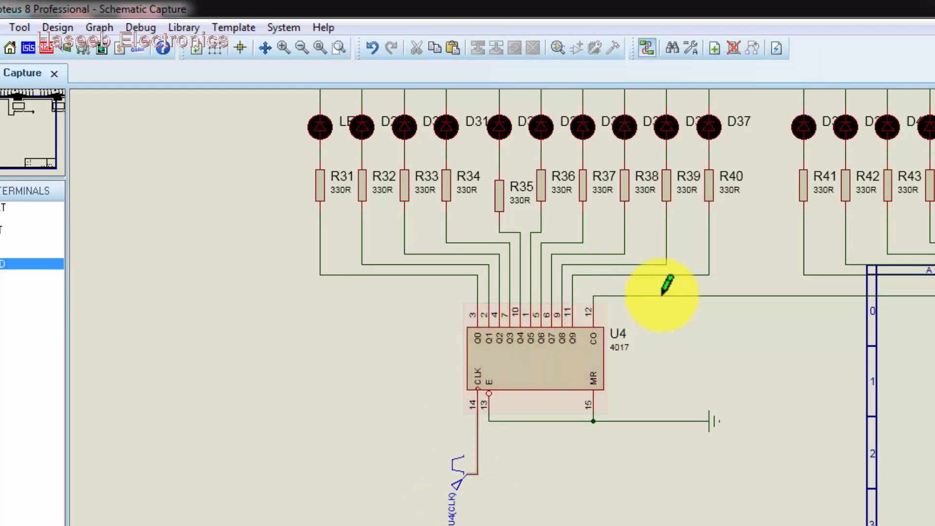
scroll(624, 291, "up", 4)
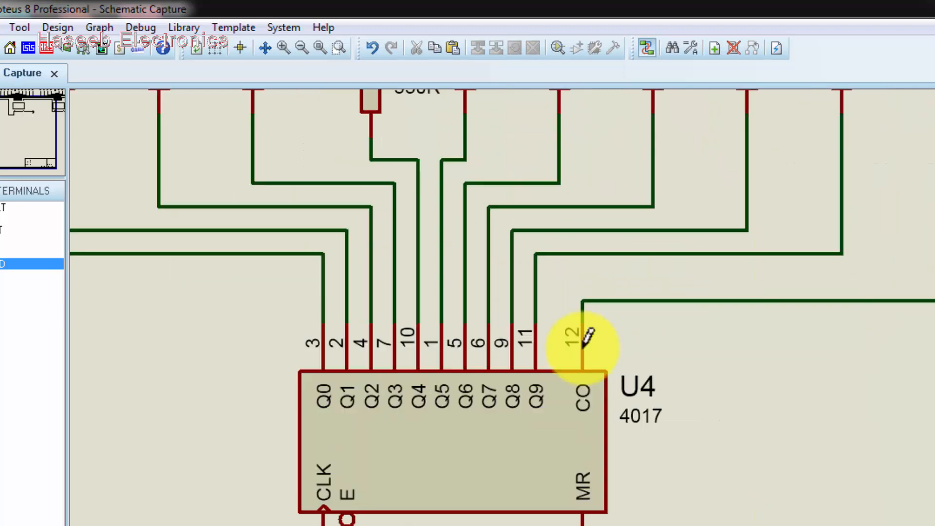
scroll(589, 336, "down", 2)
scroll(829, 341, "down", 1)
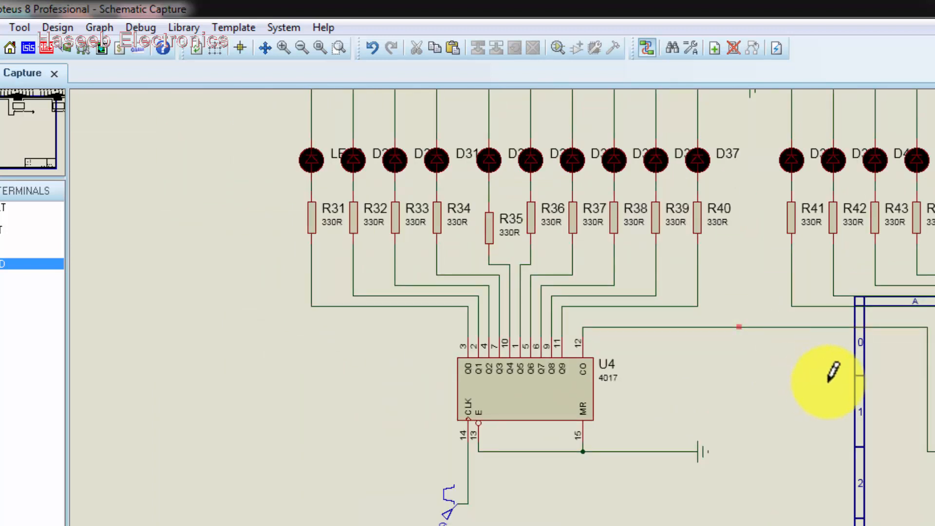
scroll(584, 355, "up", 3)
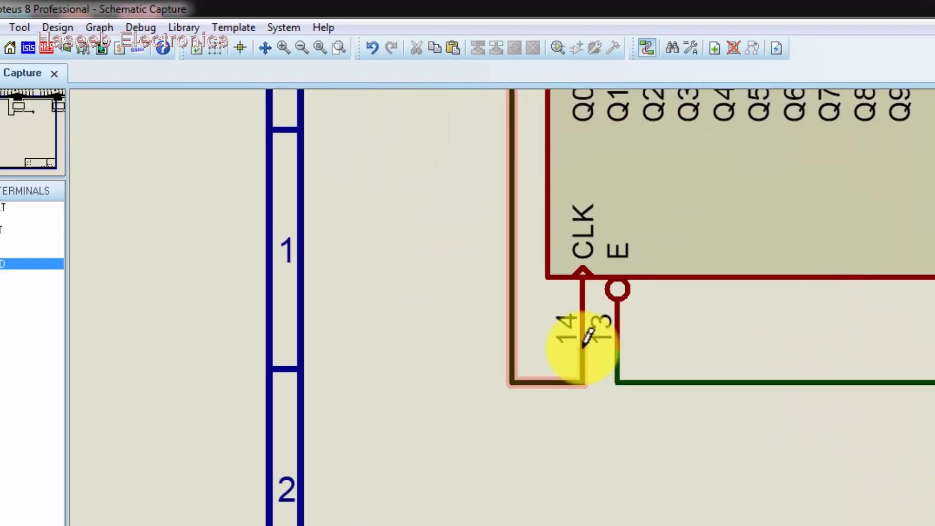
scroll(589, 341, "down", 1)
scroll(594, 360, "down", 2)
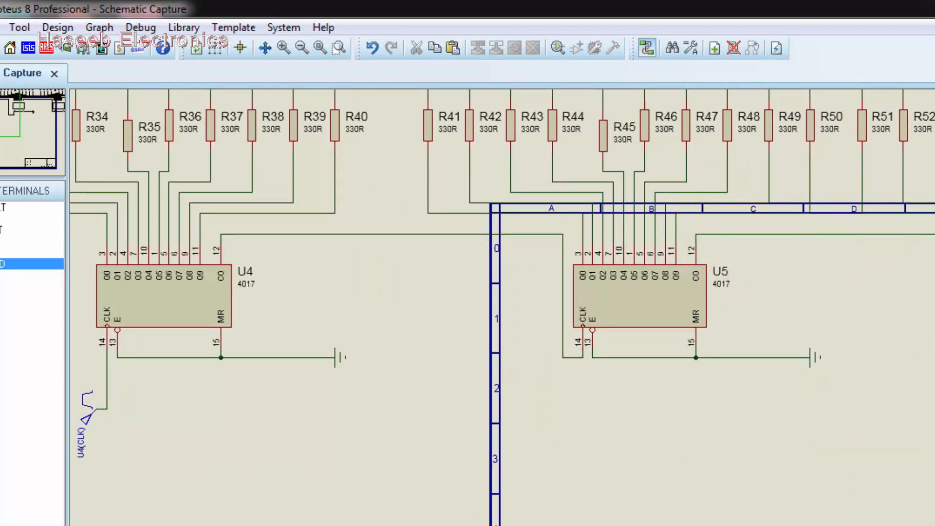
scroll(588, 349, "down", 1)
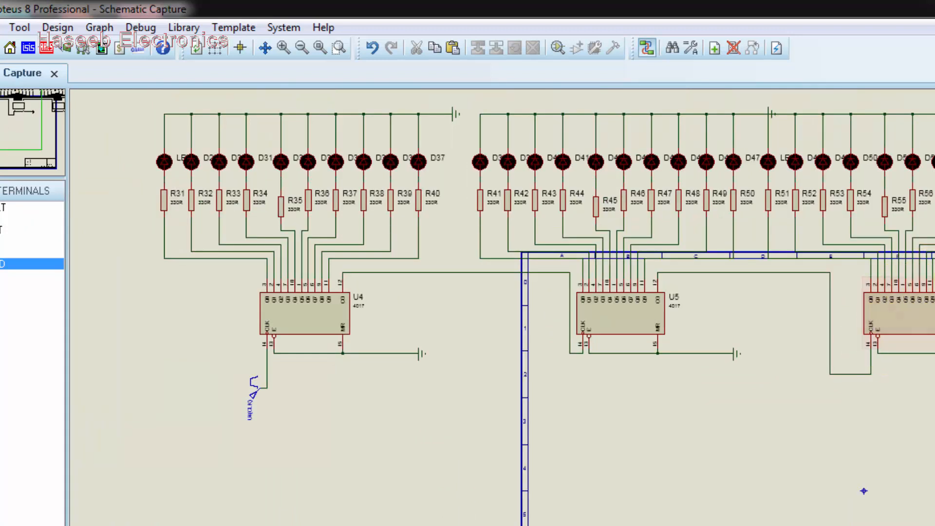
scroll(883, 332, "down", 1)
scroll(800, 361, "up", 1)
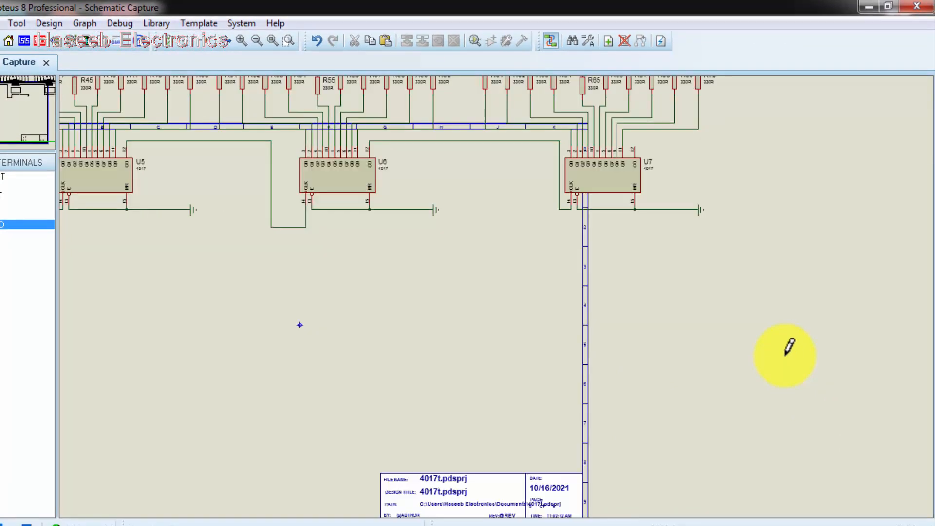
scroll(448, 248, "down", 2)
scroll(482, 277, "up", 1)
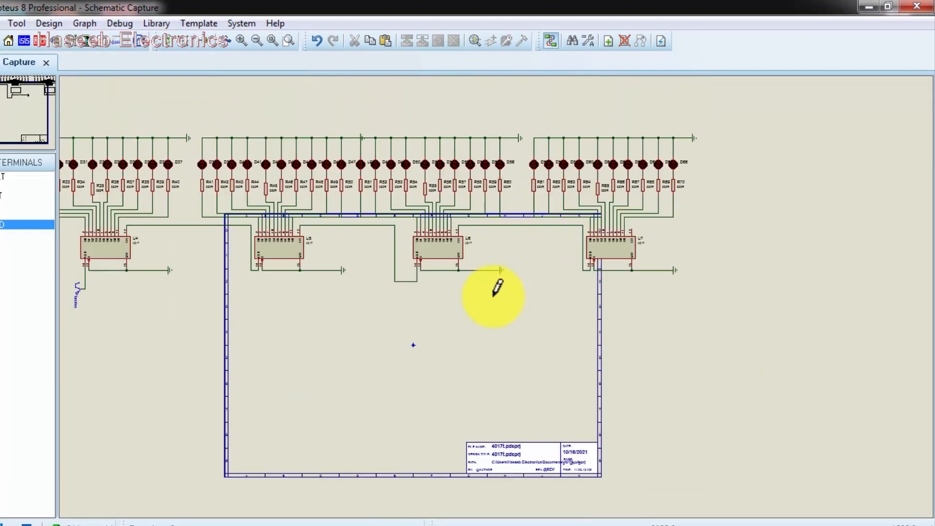
left_click_drag(10, 100, 14, 77)
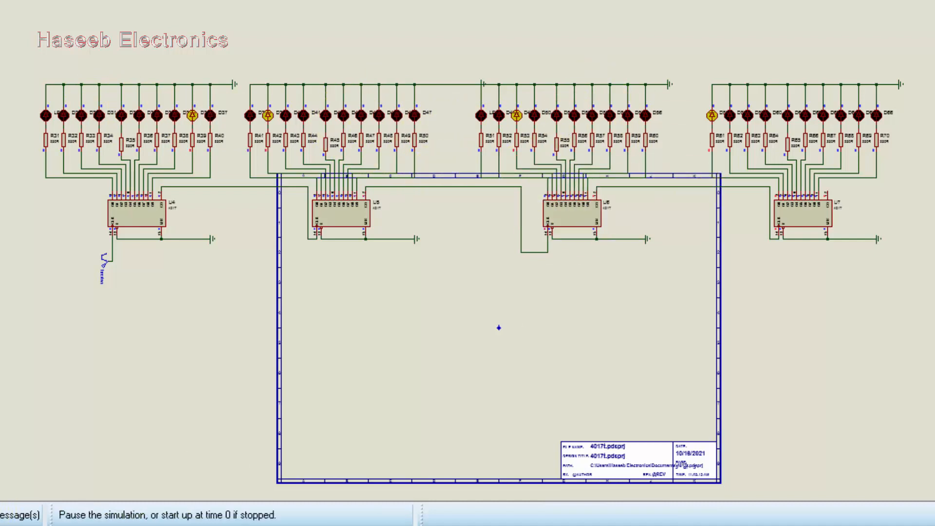
Stop the simulation and set the U4(CLK) pulse generator's frequency to 50 Hz.
left_click(1, 515)
scroll(130, 225, "up", 5)
scroll(518, 236, "down", 1)
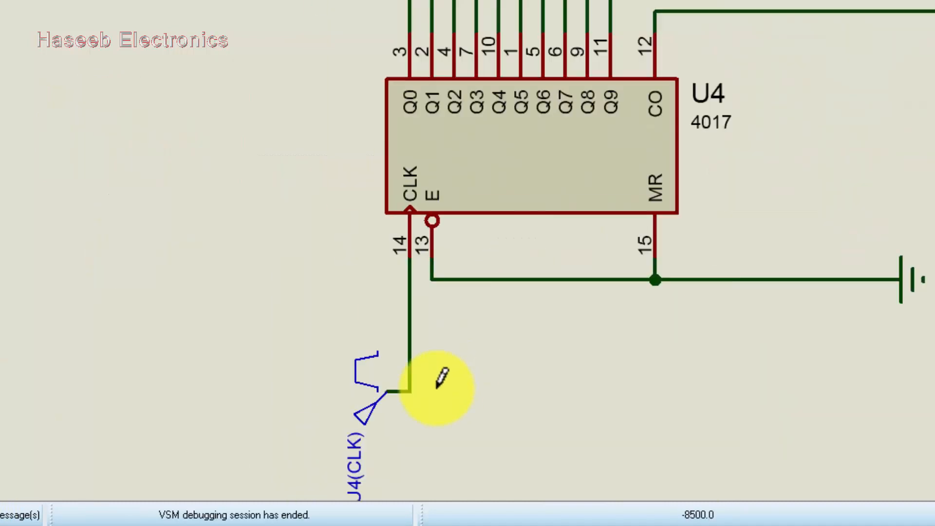
double_click(371, 425)
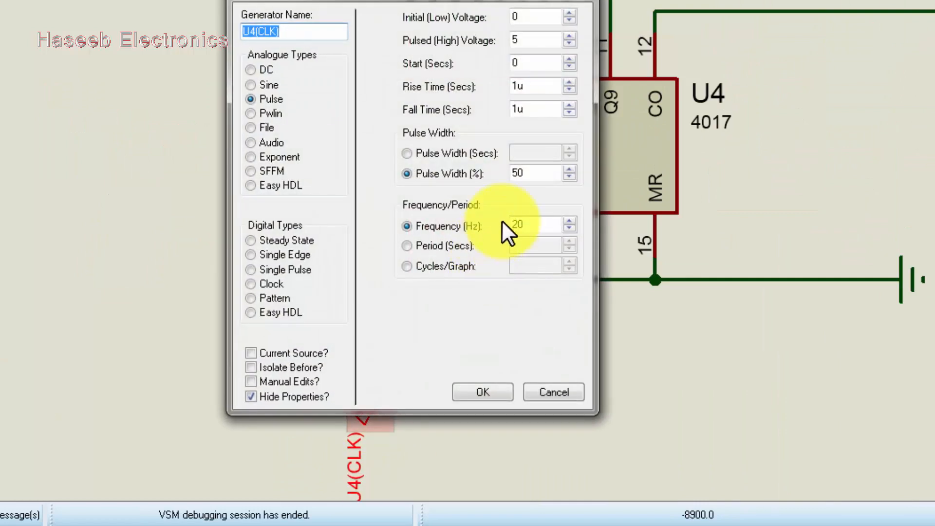
left_click(535, 224)
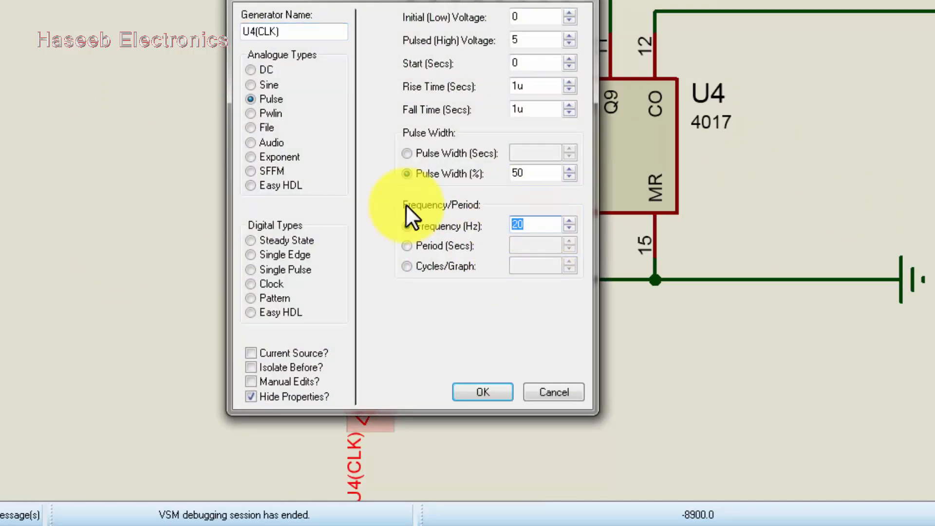
type("50")
key("Return")
Watch the LEDs chase along the four counter stages, then return to the previous sheet.
scroll(353, 211, "down", 3)
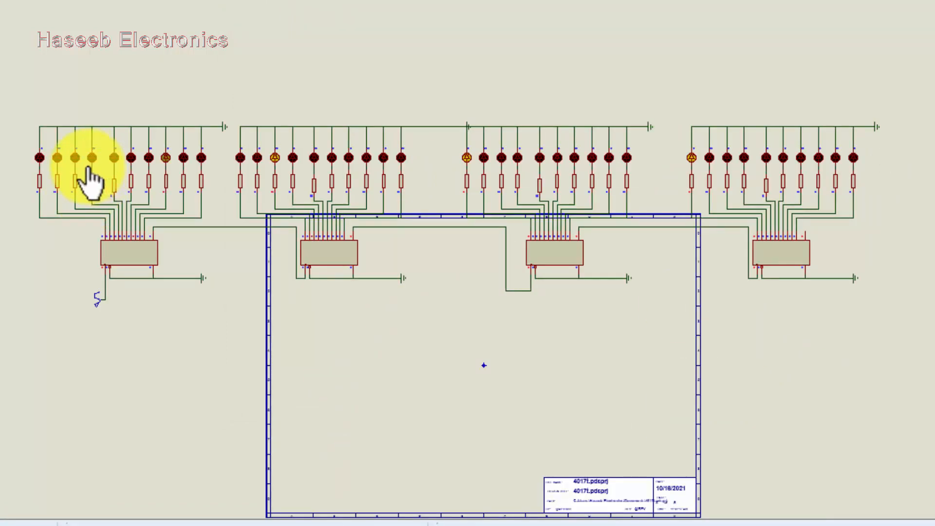
scroll(88, 168, "up", 1)
scroll(774, 301, "up", 1)
scroll(515, 253, "down", 1)
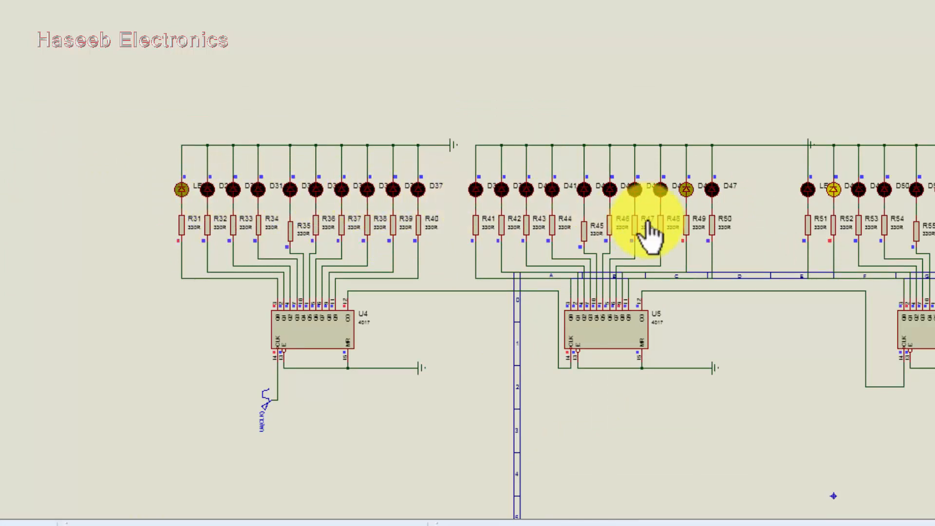
scroll(628, 237, "down", 1)
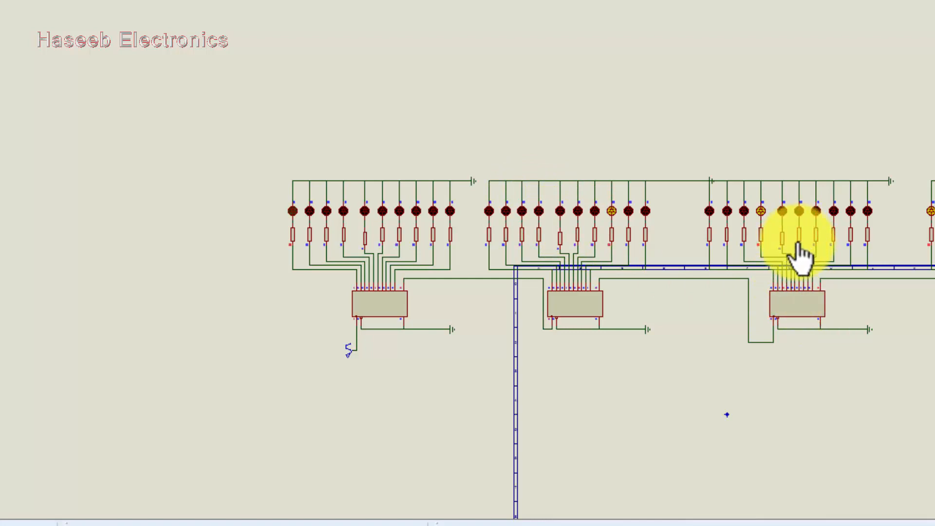
scroll(783, 247, "down", 1)
scroll(783, 246, "up", 4)
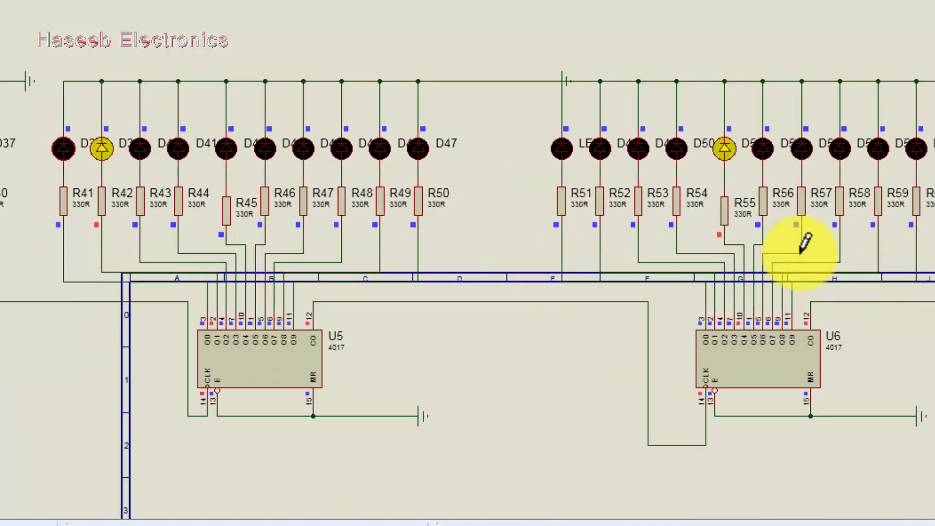
scroll(772, 230, "down", 2)
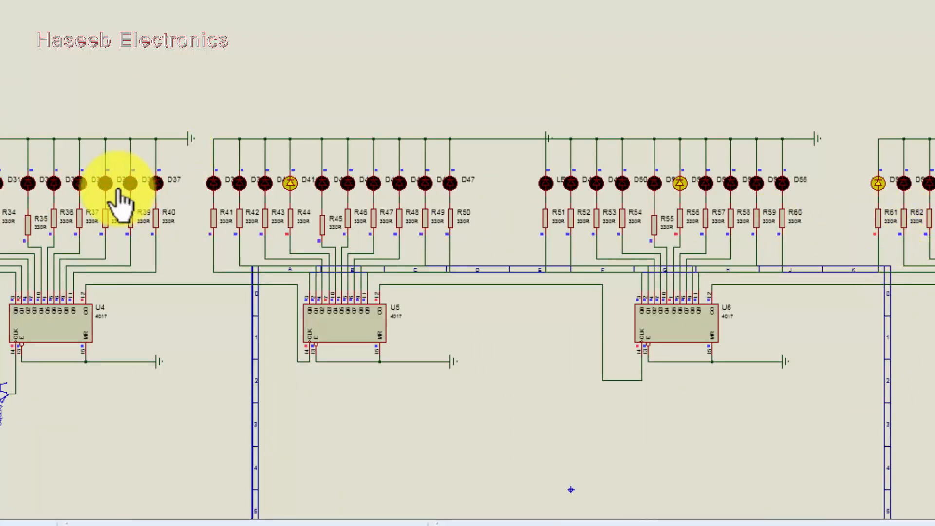
scroll(120, 202, "down", 2)
scroll(292, 203, "up", 3)
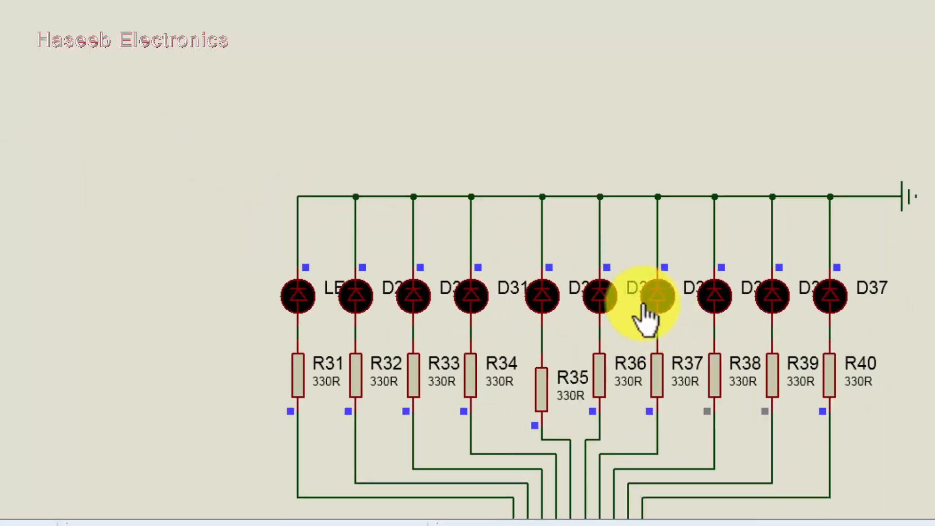
scroll(550, 288, "down", 2)
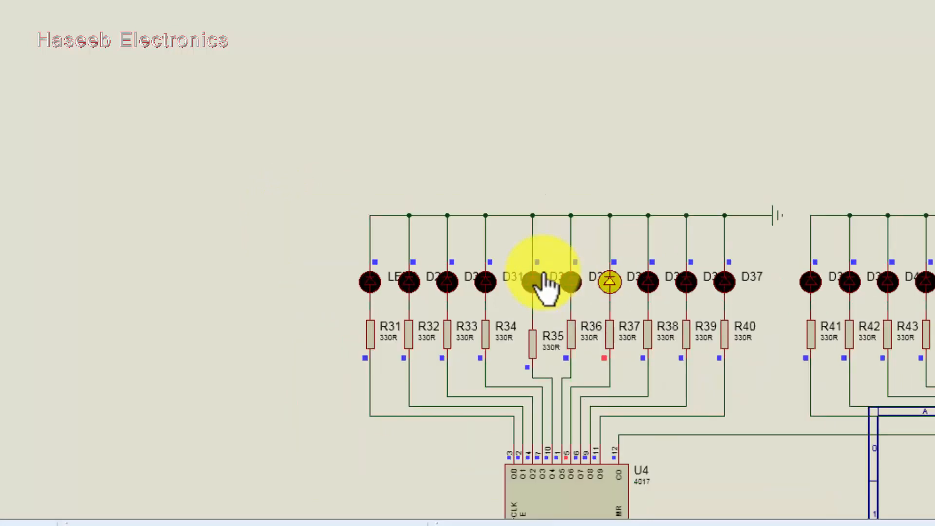
scroll(823, 246, "down", 1)
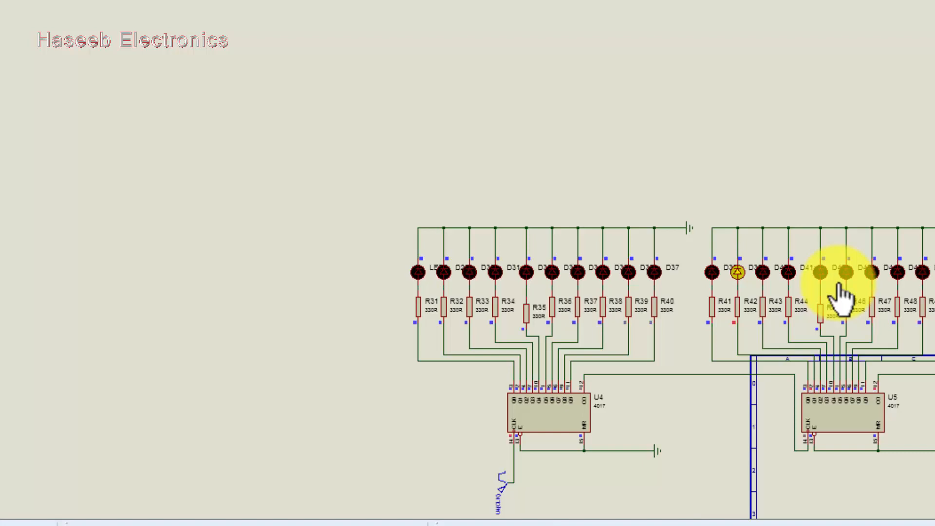
scroll(837, 298, "down", 1)
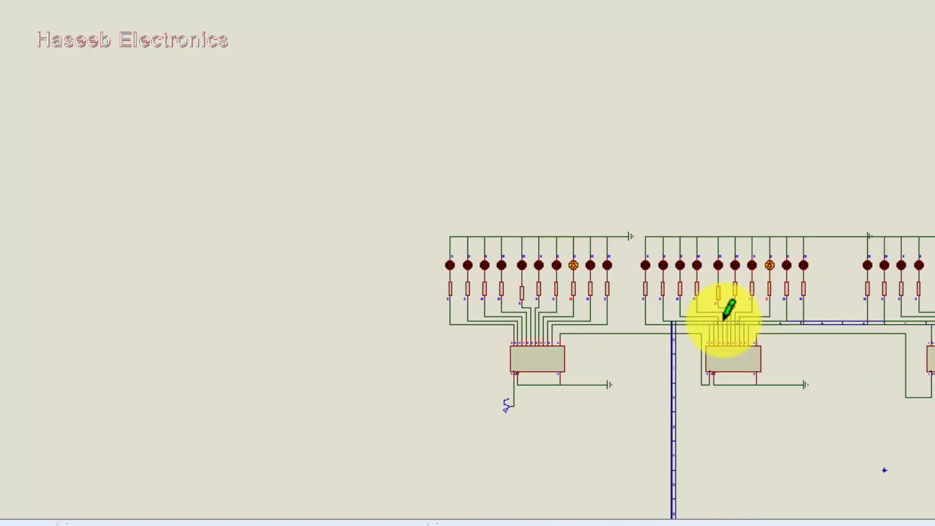
scroll(724, 313, "up", 3)
scroll(519, 243, "down", 1)
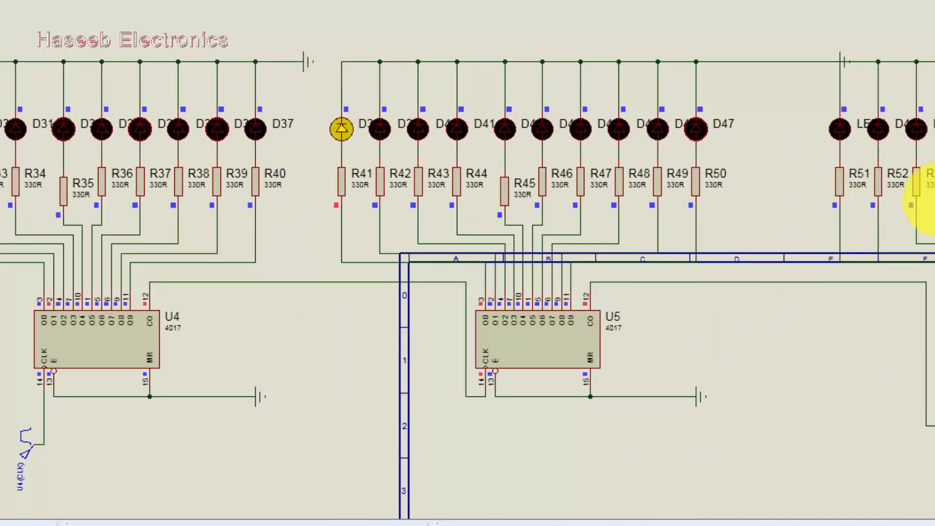
scroll(899, 187, "down", 1)
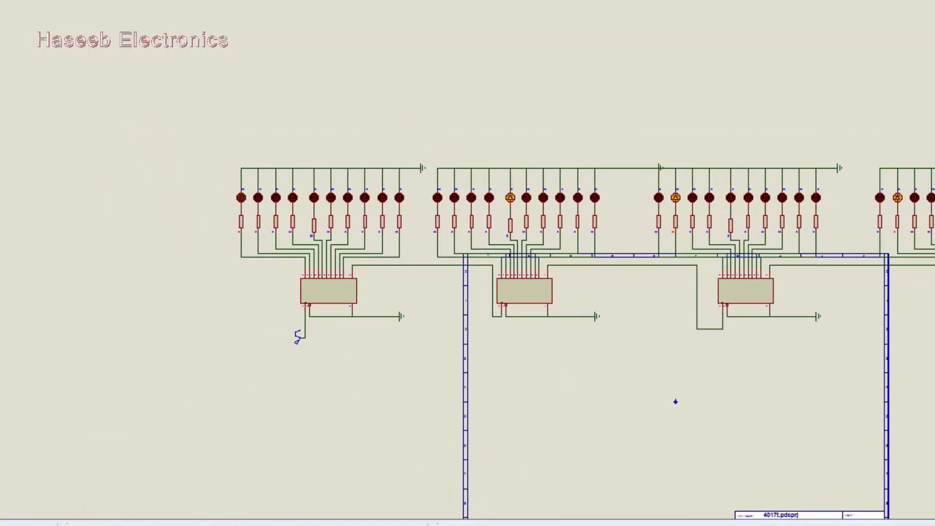
key("Page_Up")
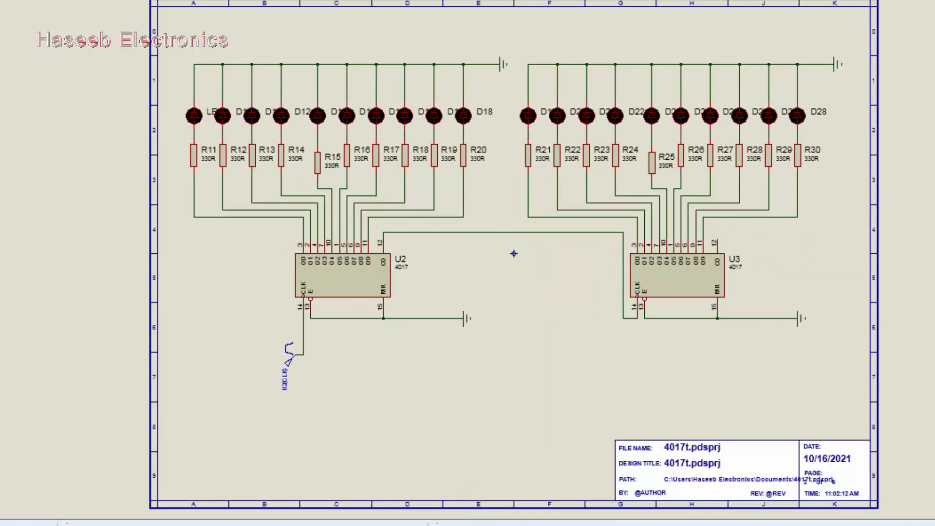